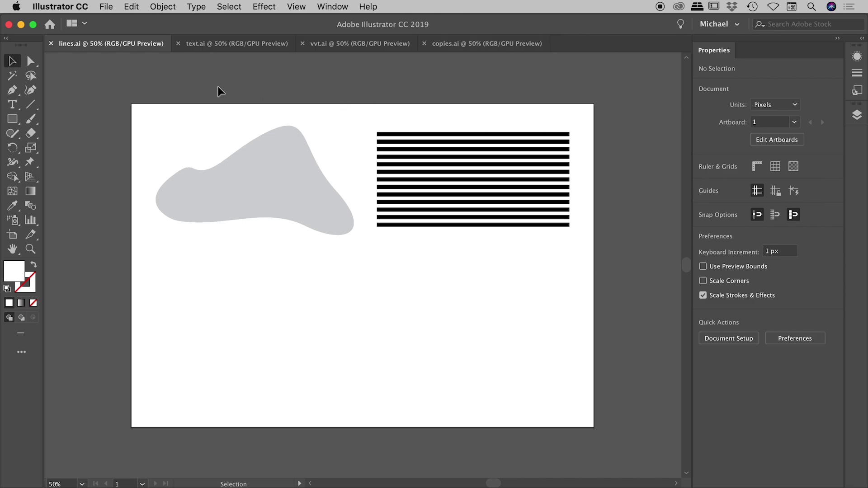
# Select the grey blob and the black striped lines in turn, then deselect everything
pyautogui.click(261, 176)
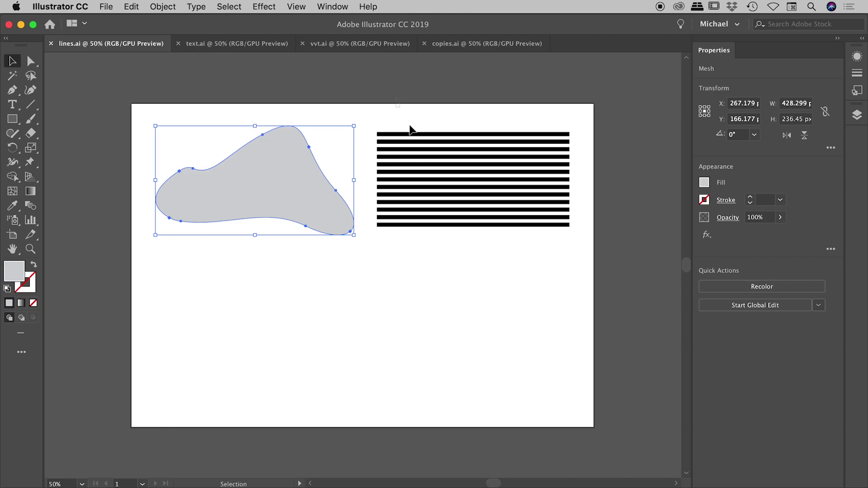
pyautogui.click(456, 198)
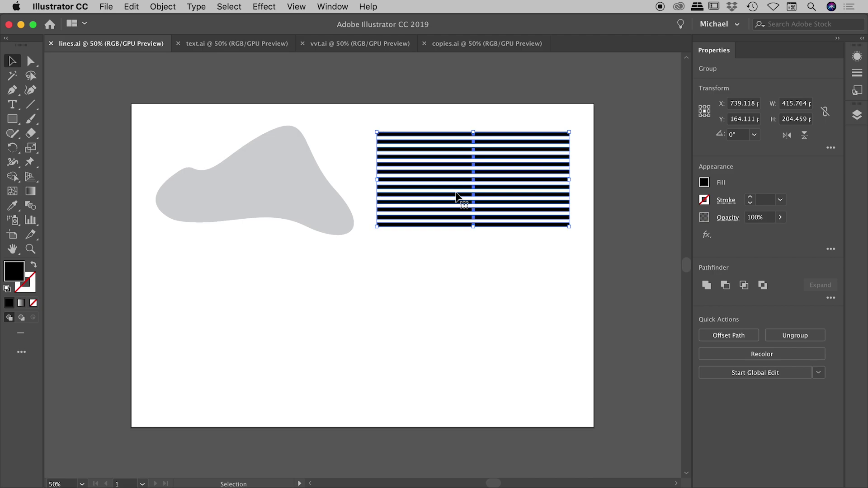
pyautogui.click(255, 191)
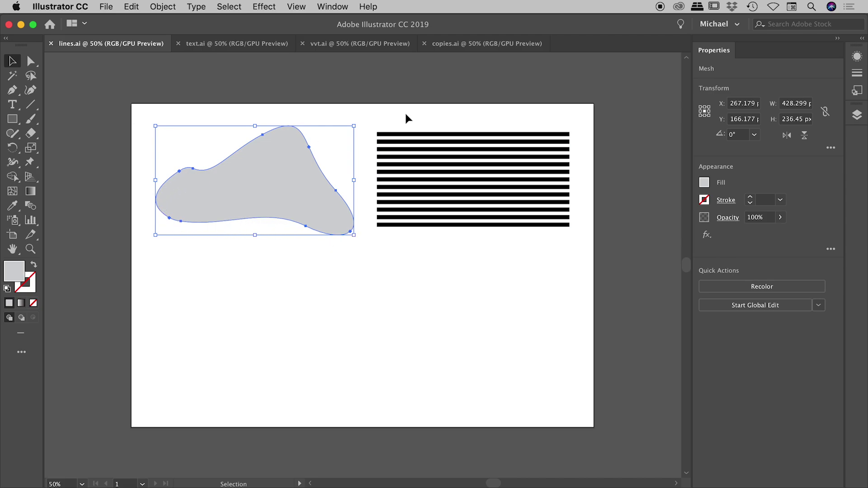
pyautogui.click(448, 183)
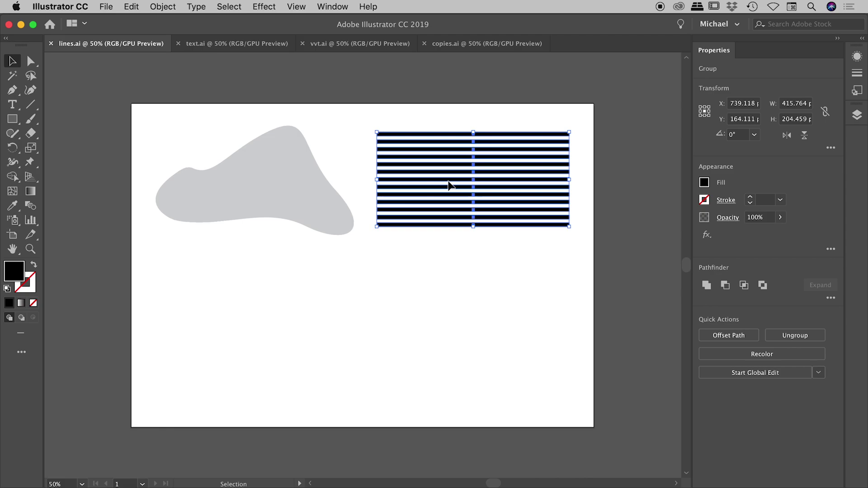
pyautogui.click(277, 106)
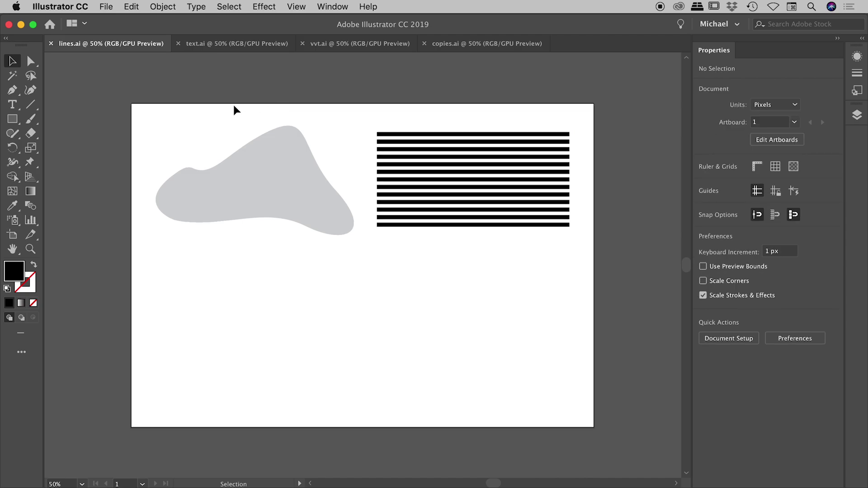
# Bring the grey blob in front of the striped lines with Arrange > Bring to Front
pyautogui.click(268, 180)
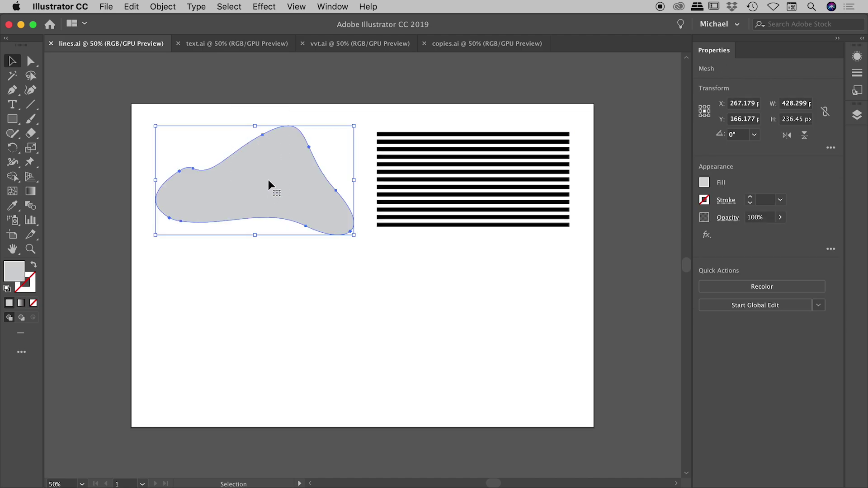
pyautogui.rightClick(261, 155)
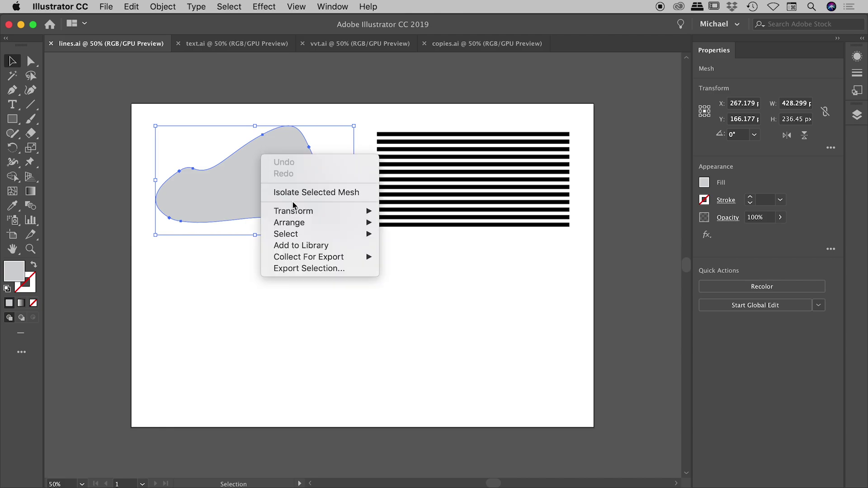
pyautogui.moveTo(295, 223)
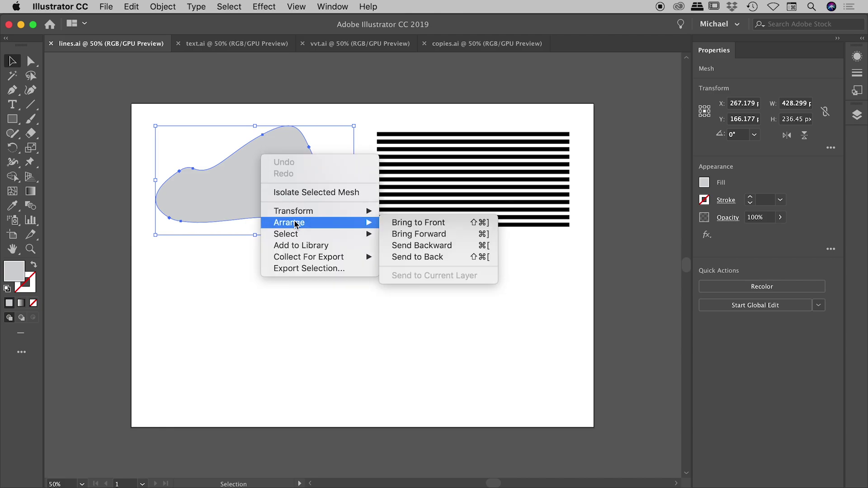
pyautogui.click(412, 226)
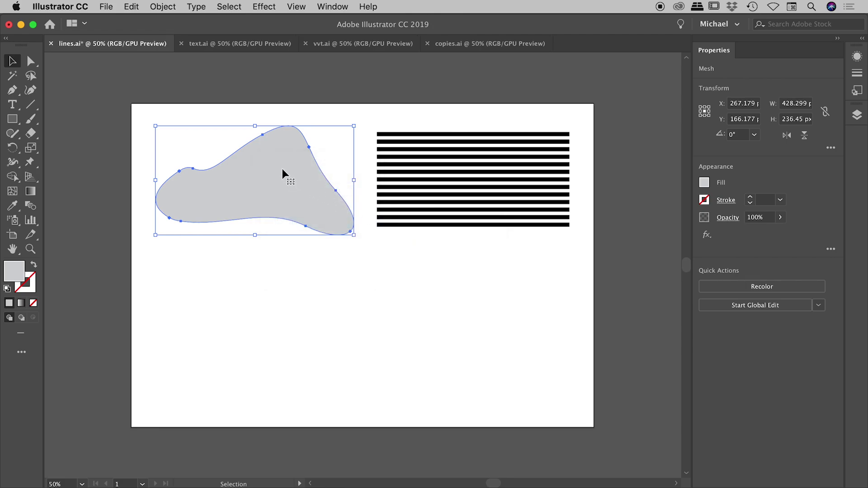
pyautogui.click(368, 122)
# Shift the blob and striped lines lower on the artboard, undoing one stray move
pyautogui.moveTo(305, 172); pyautogui.dragTo(473, 177)
pyautogui.moveTo(435, 121); pyautogui.dragTo(289, 191)
pyautogui.click(349, 108)
pyautogui.moveTo(302, 131); pyautogui.dragTo(293, 207)
pyautogui.hotkey('ctrl', 'z')
pyautogui.click(410, 135)
pyautogui.click(350, 148)
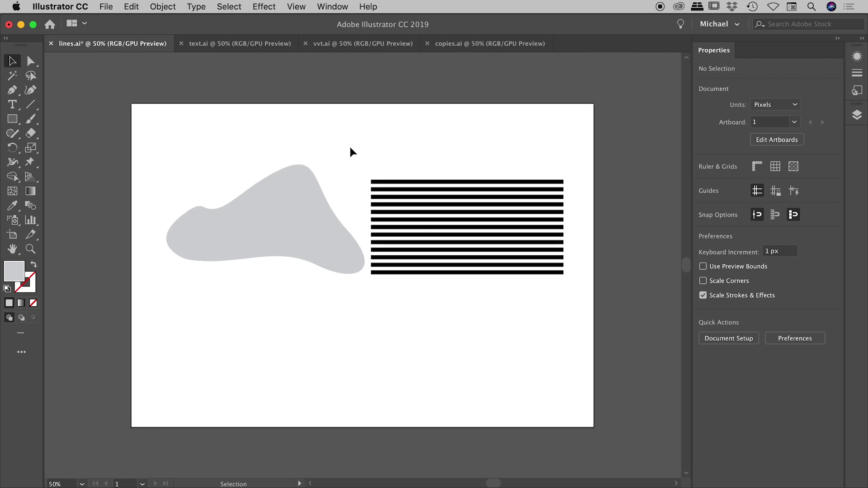
# Envelope the black stripes with the blob via Make with Top Object, then nudge the result left
pyautogui.moveTo(238, 126); pyautogui.dragTo(452, 280)
pyautogui.click(159, 6)
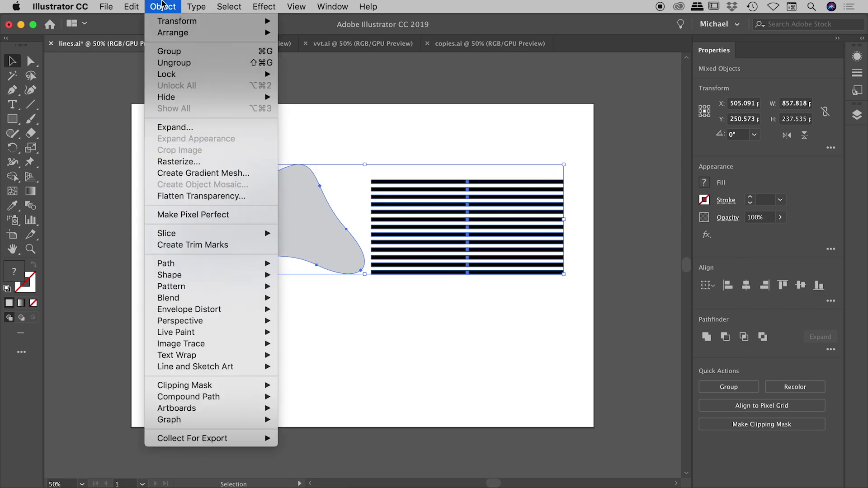
pyautogui.moveTo(226, 313)
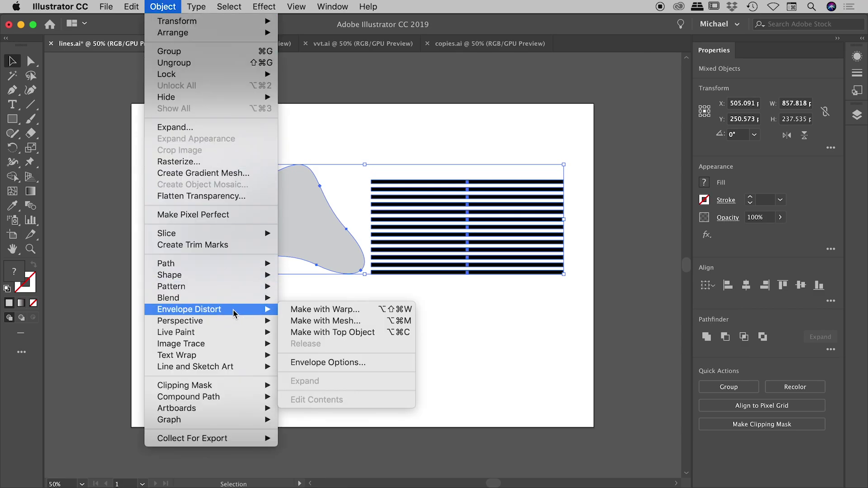
pyautogui.click(362, 332)
pyautogui.moveTo(326, 241); pyautogui.dragTo(396, 249)
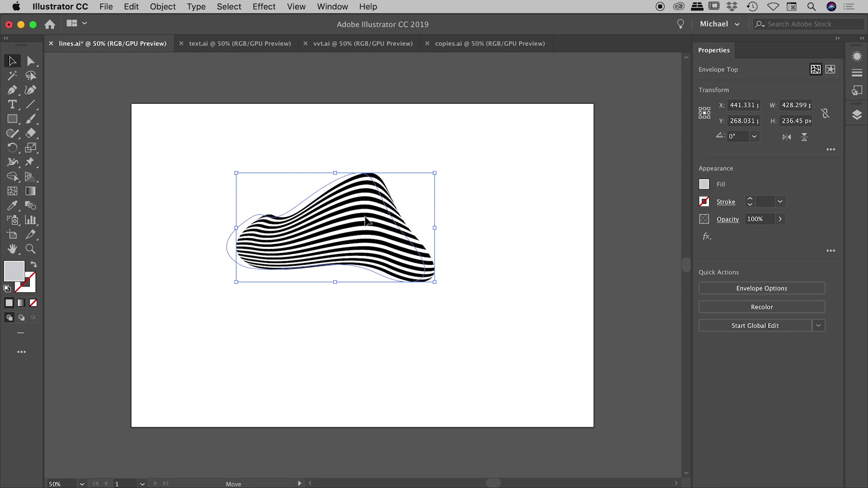
pyautogui.moveTo(417, 217); pyautogui.dragTo(381, 220)
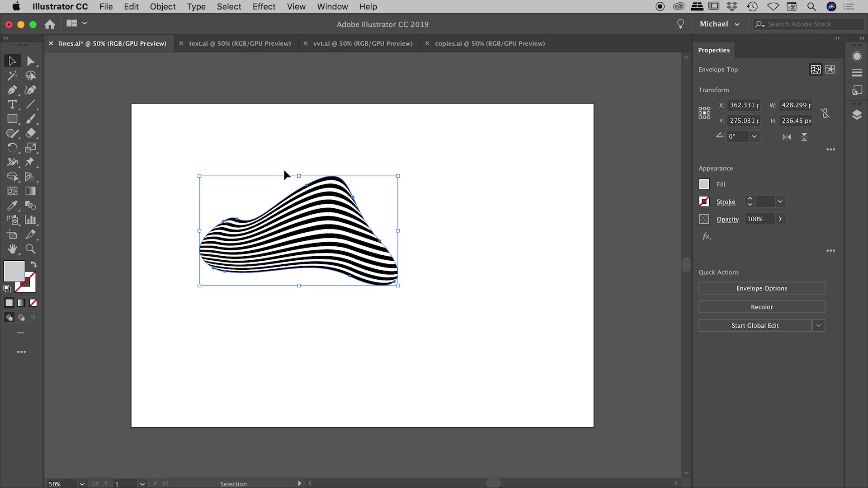
pyautogui.click(307, 141)
pyautogui.click(306, 226)
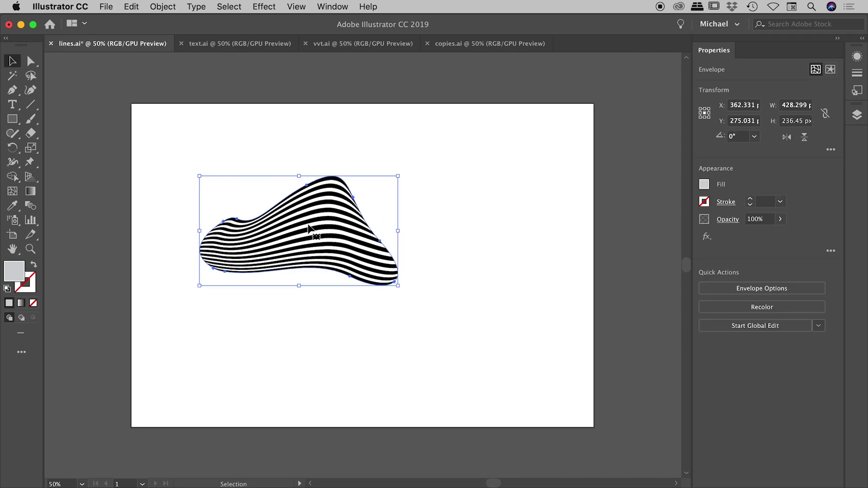
pyautogui.click(164, 7)
pyautogui.moveTo(204, 311)
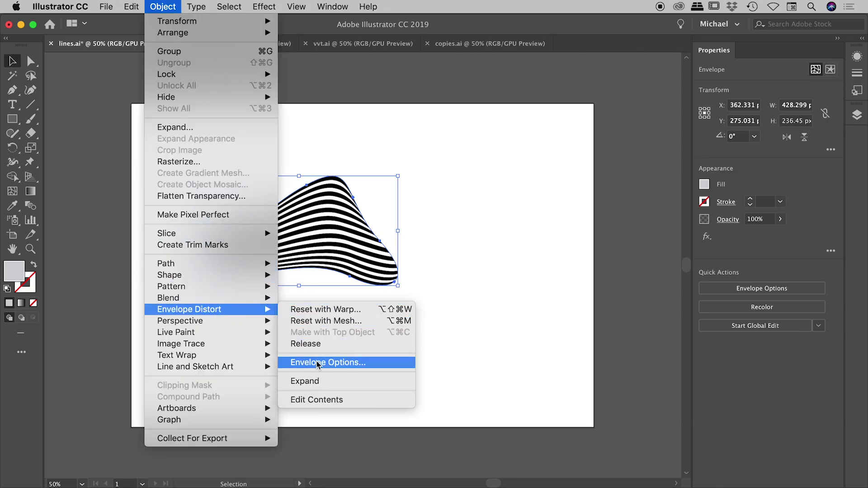
pyautogui.click(348, 365)
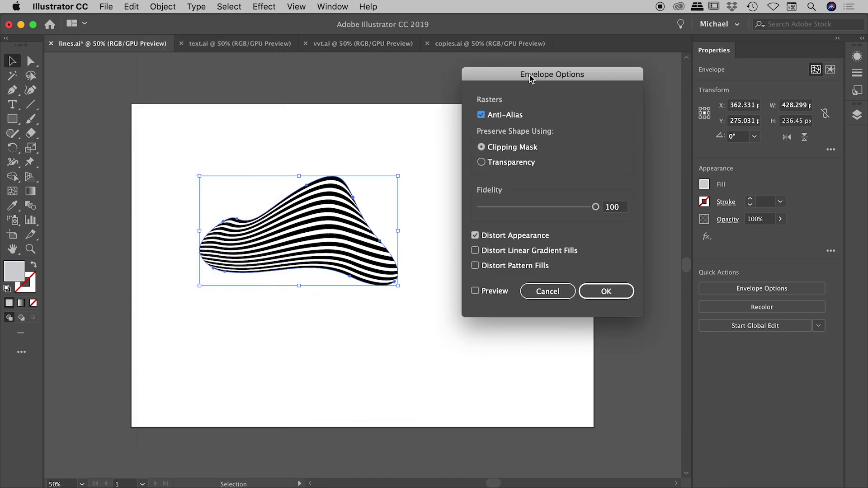
pyautogui.moveTo(530, 74); pyautogui.dragTo(527, 98)
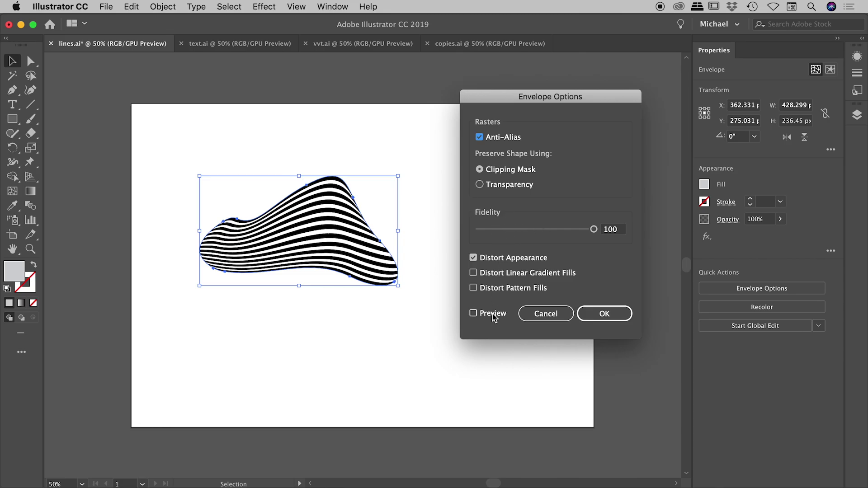
pyautogui.click(478, 315)
pyautogui.click(538, 230)
pyautogui.moveTo(538, 232); pyautogui.dragTo(537, 232)
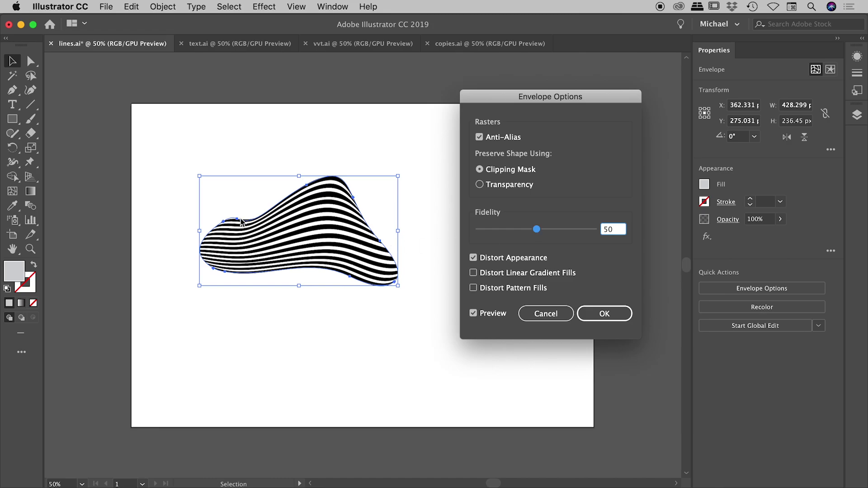
pyautogui.click(546, 313)
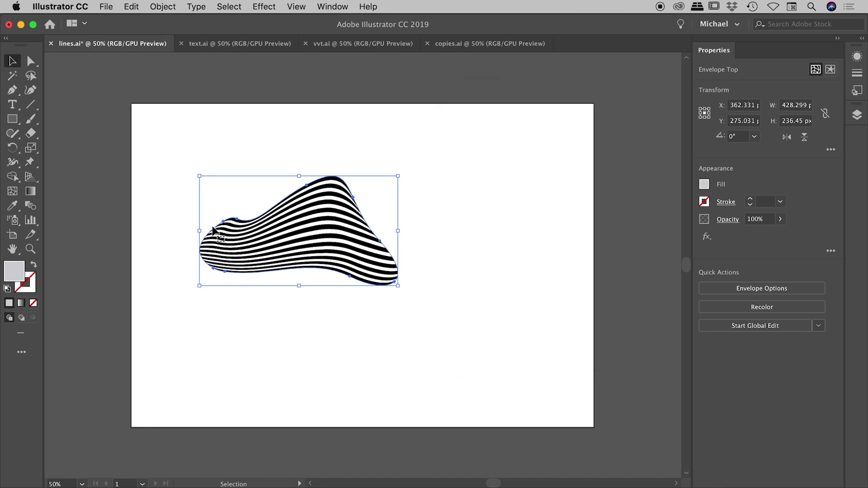
pyautogui.press('super+space')
pyautogui.moveTo(232, 224); pyautogui.dragTo(409, 252)
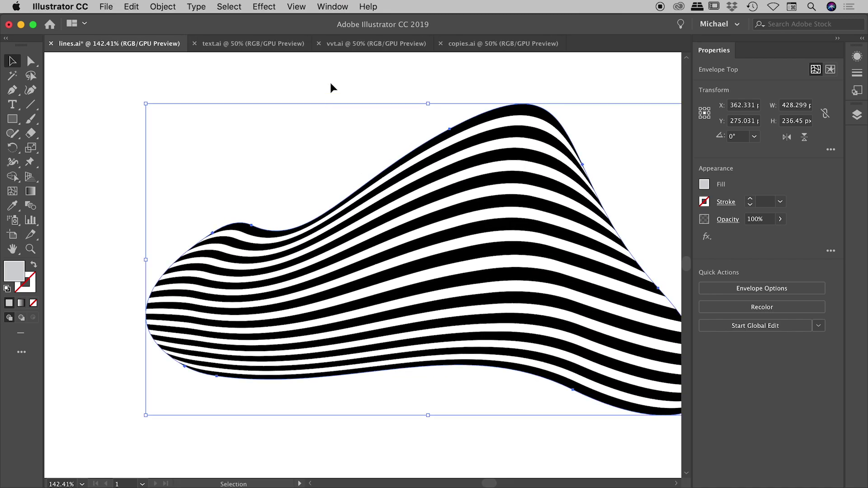
pyautogui.click(162, 6)
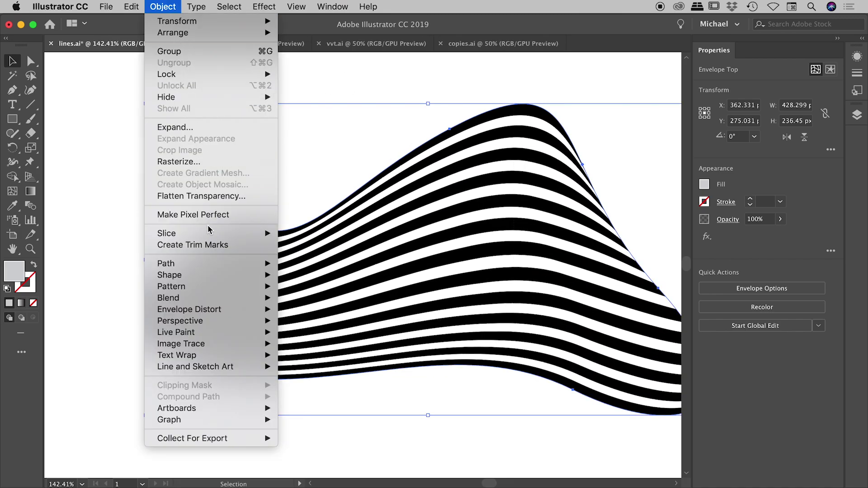
pyautogui.moveTo(201, 310)
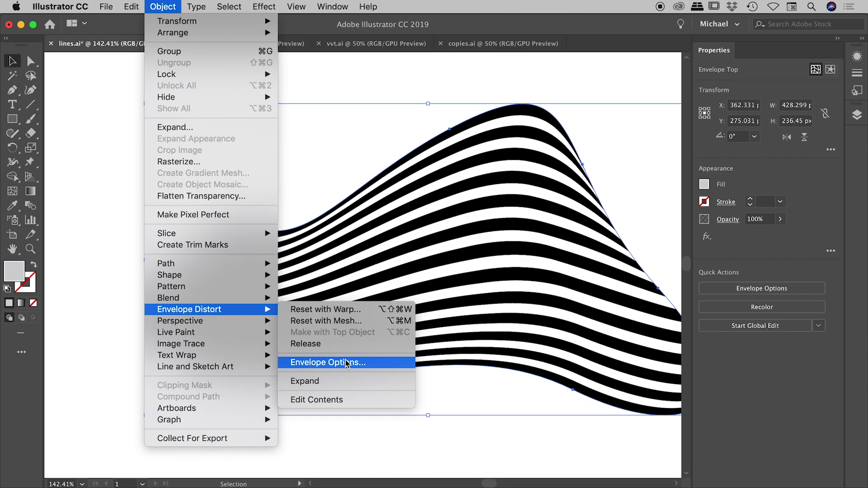
pyautogui.click(368, 360)
pyautogui.moveTo(485, 102); pyautogui.dragTo(384, 144)
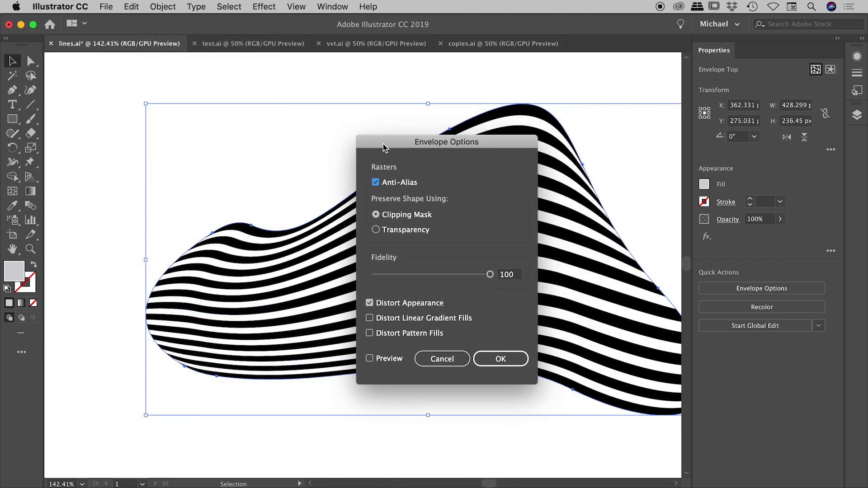
pyautogui.click(384, 359)
pyautogui.click(431, 275)
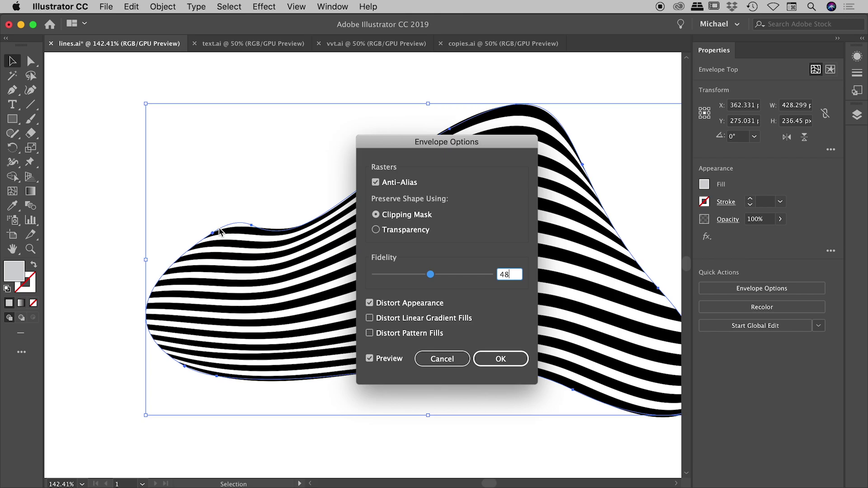
pyautogui.moveTo(430, 275); pyautogui.dragTo(373, 275)
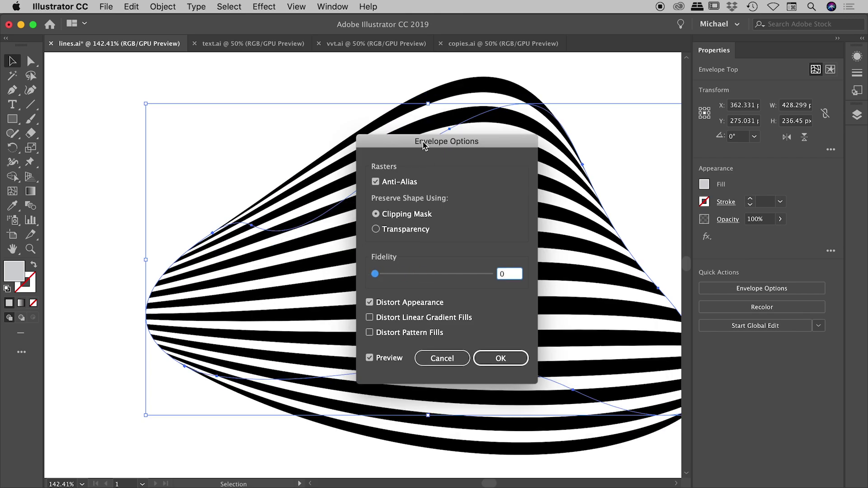
pyautogui.moveTo(423, 143); pyautogui.dragTo(636, 145)
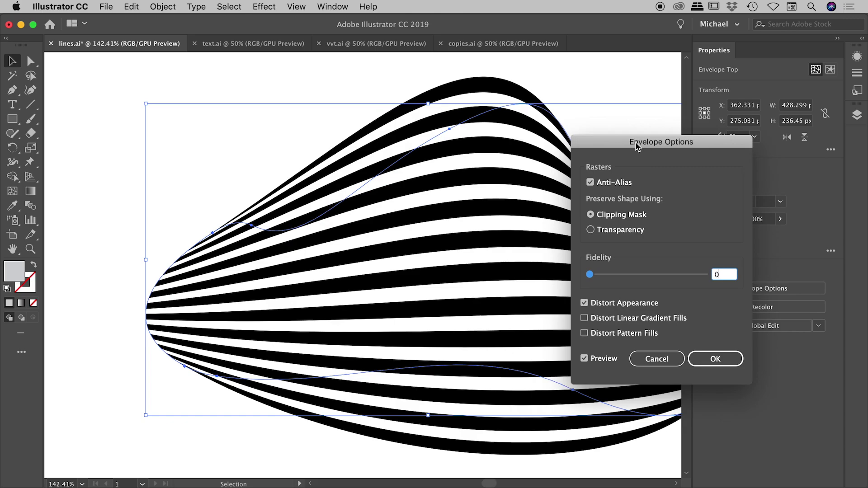
pyautogui.moveTo(590, 274); pyautogui.dragTo(705, 276)
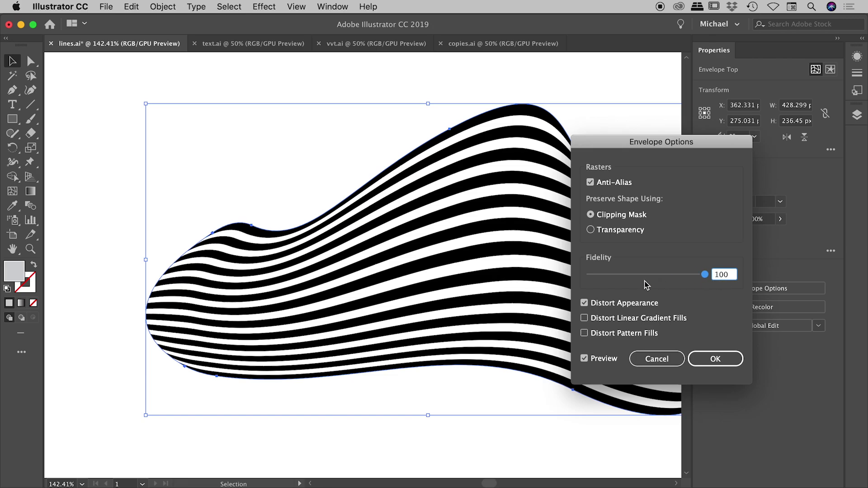
pyautogui.click(716, 358)
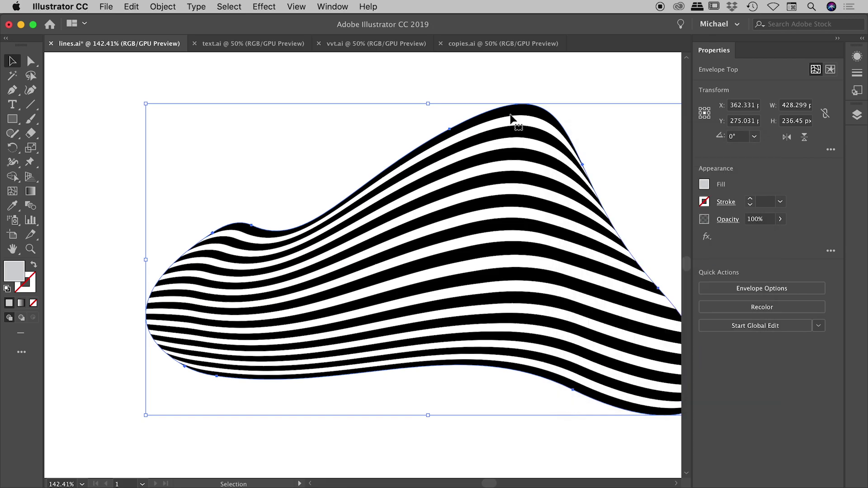
pyautogui.press('super+1')
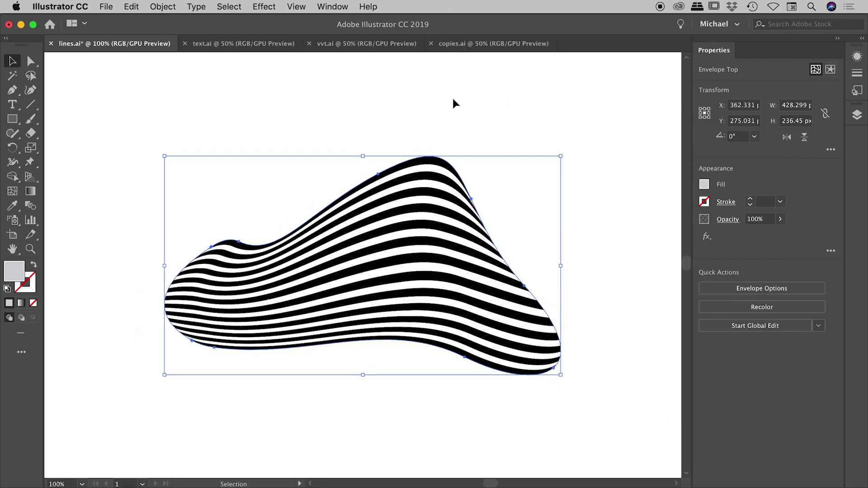
# Release the striped envelope with Object > Envelope Distort > Release
pyautogui.click(456, 121)
pyautogui.click(418, 194)
pyautogui.click(174, 8)
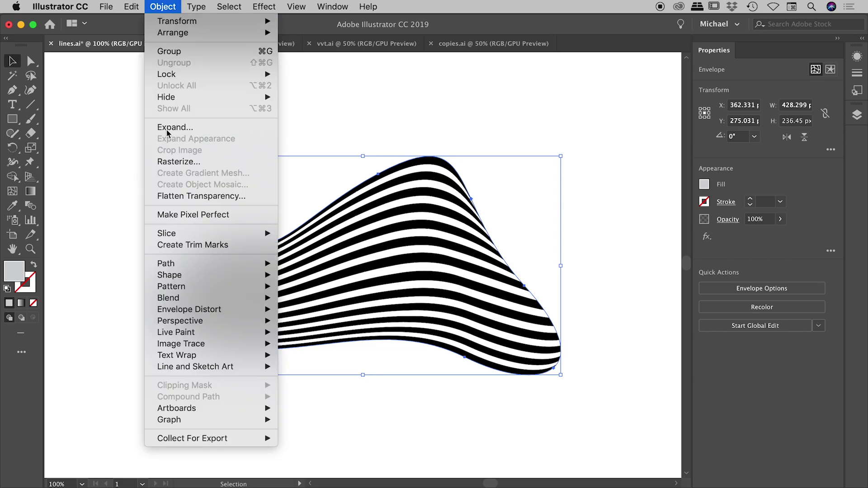
pyautogui.moveTo(186, 312)
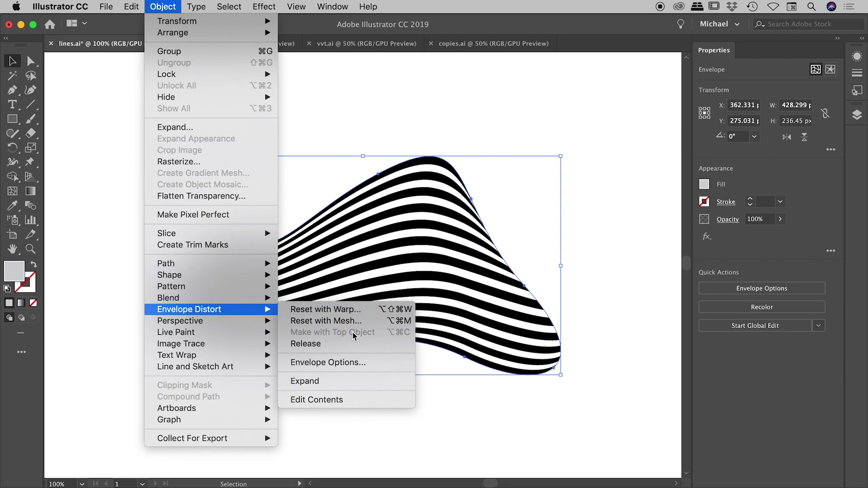
pyautogui.click(316, 344)
# Move the grey blob down-left and the stripes up-right to separate them
pyautogui.click(419, 115)
pyautogui.moveTo(402, 228); pyautogui.dragTo(328, 296)
pyautogui.moveTo(398, 178); pyautogui.dragTo(475, 132)
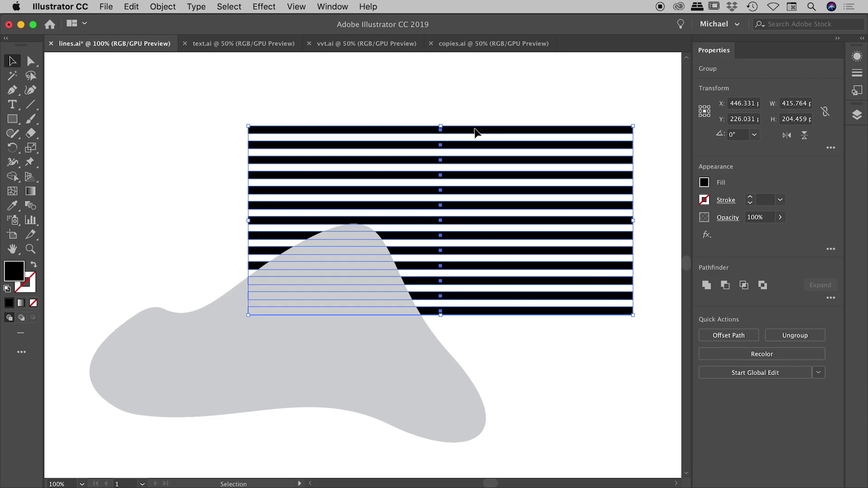
# In text.ai, select the circle beside HELLO and bring it to the front
pyautogui.click(239, 44)
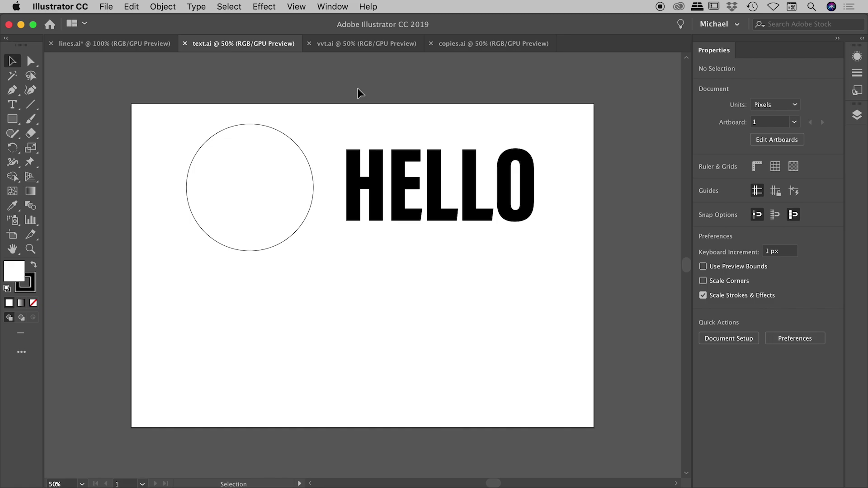
pyautogui.click(448, 166)
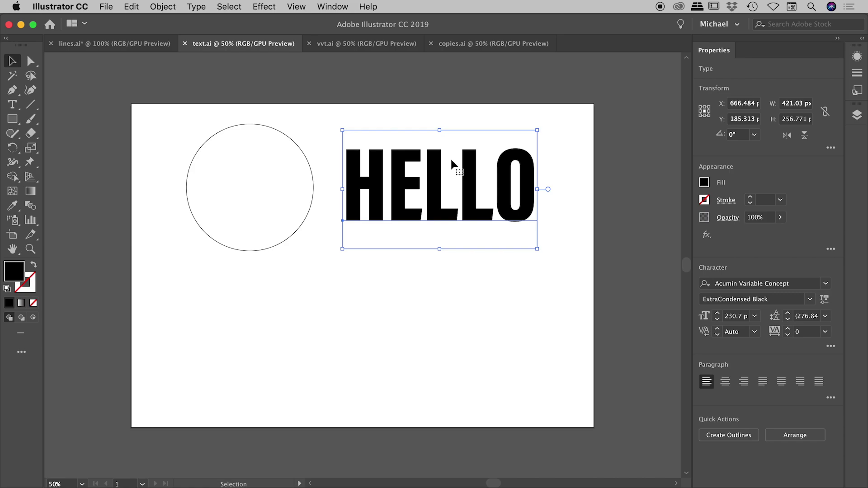
pyautogui.moveTo(227, 99); pyautogui.dragTo(286, 207)
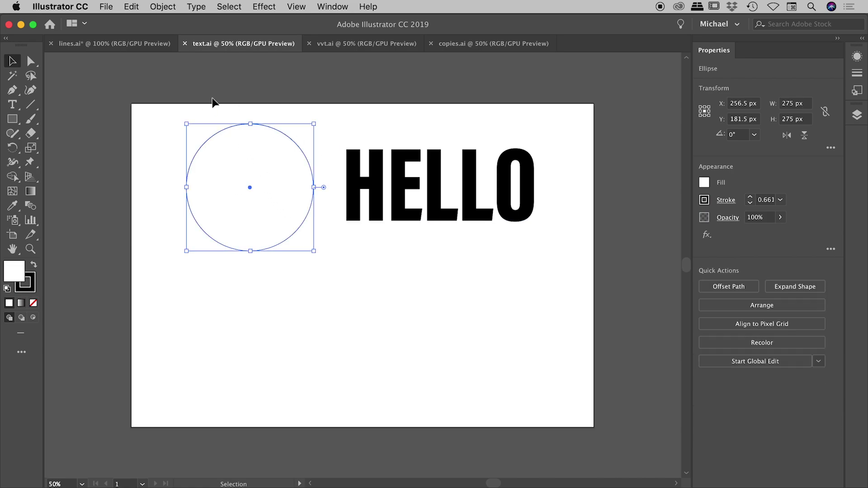
pyautogui.rightClick(233, 123)
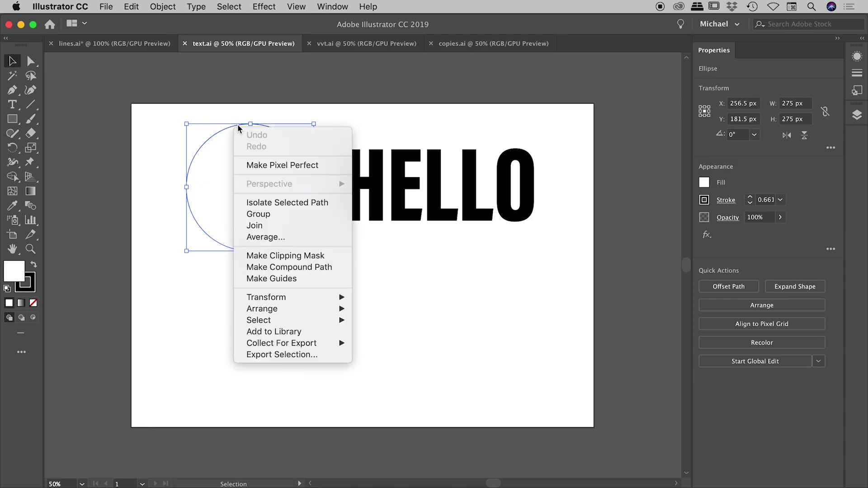
pyautogui.moveTo(295, 312)
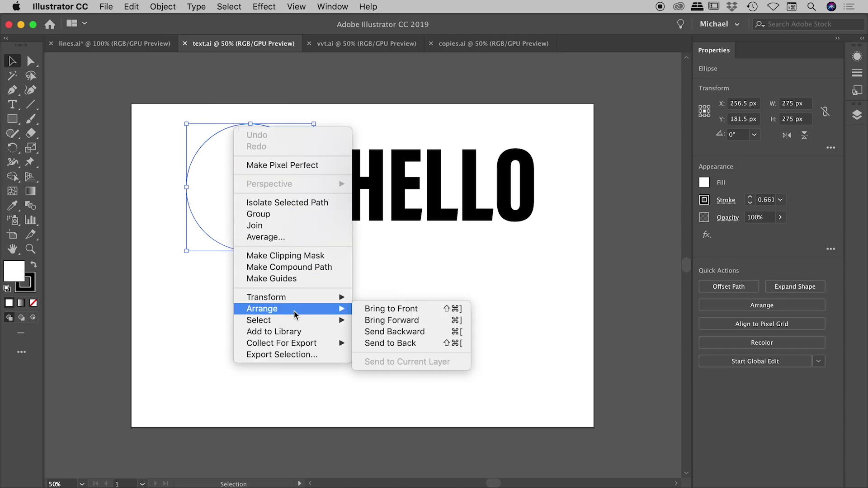
pyautogui.click(395, 309)
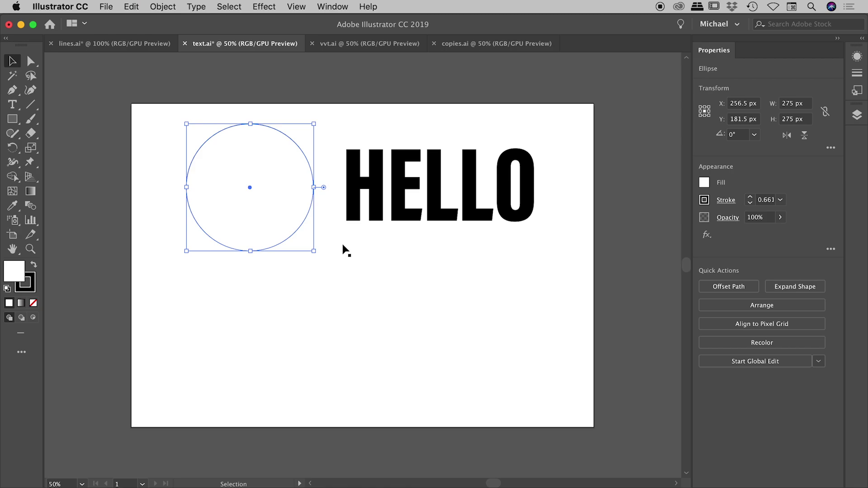
pyautogui.click(265, 99)
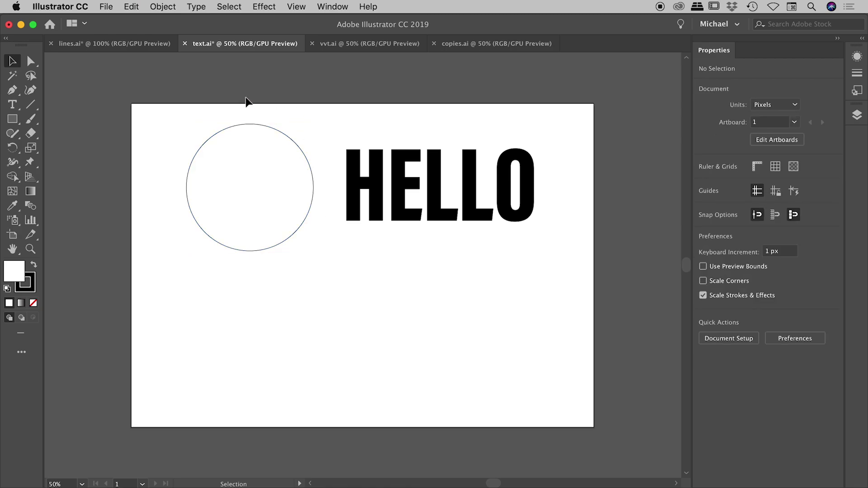
pyautogui.click(251, 151)
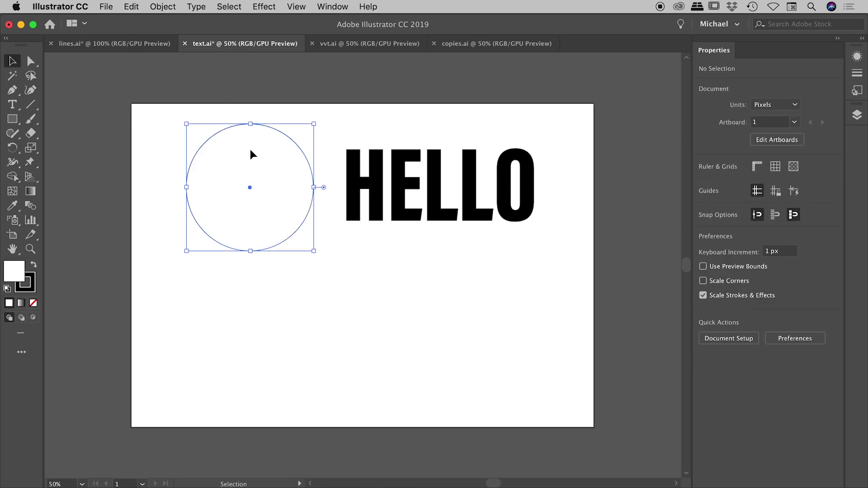
pyautogui.click(203, 85)
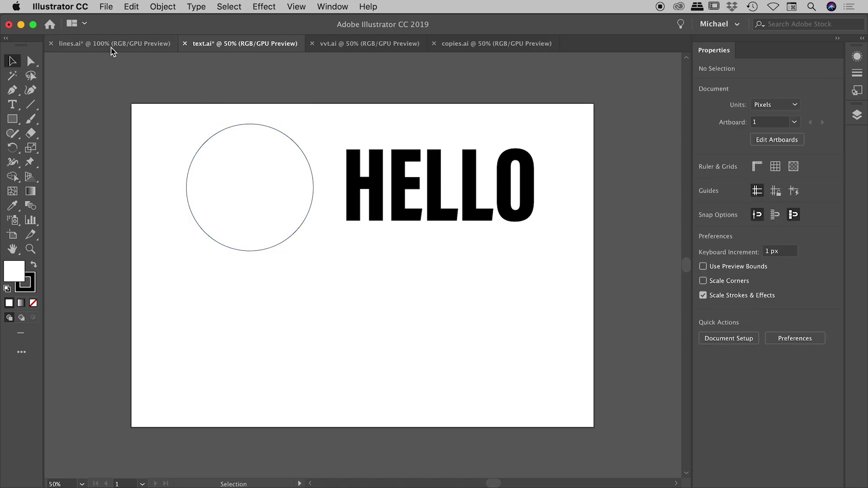
pyautogui.click(111, 45)
pyautogui.moveTo(202, 336); pyautogui.dragTo(184, 325)
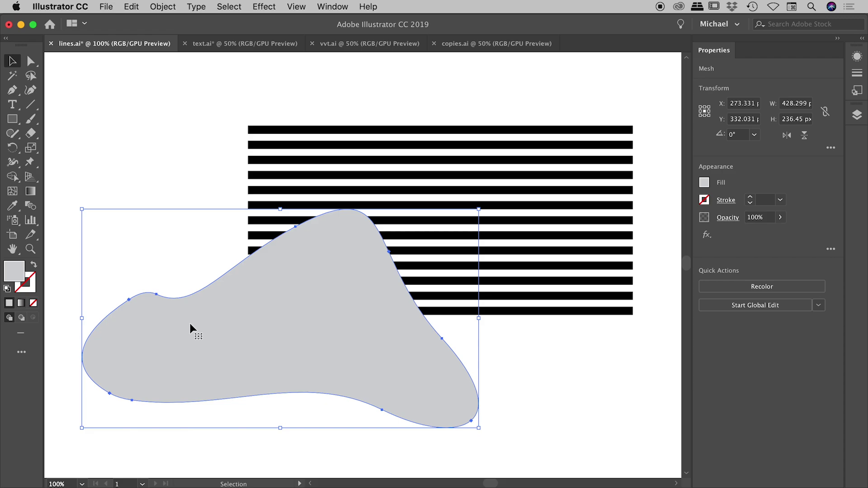
pyautogui.click(242, 45)
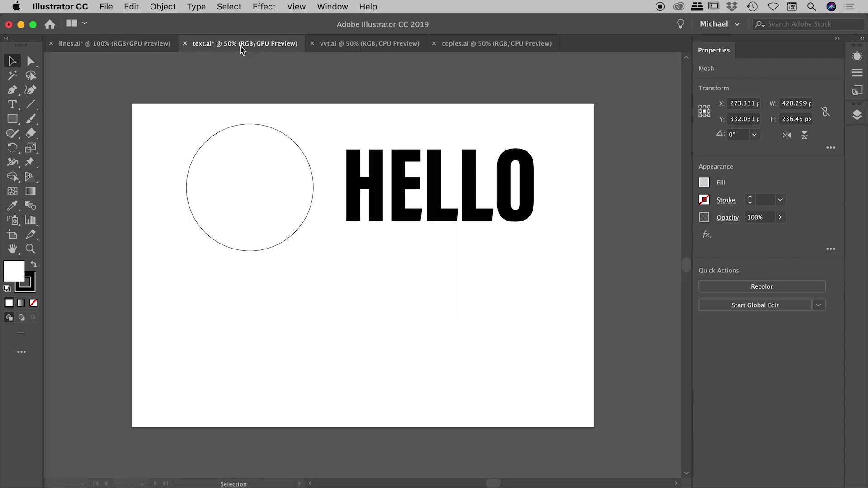
pyautogui.click(273, 200)
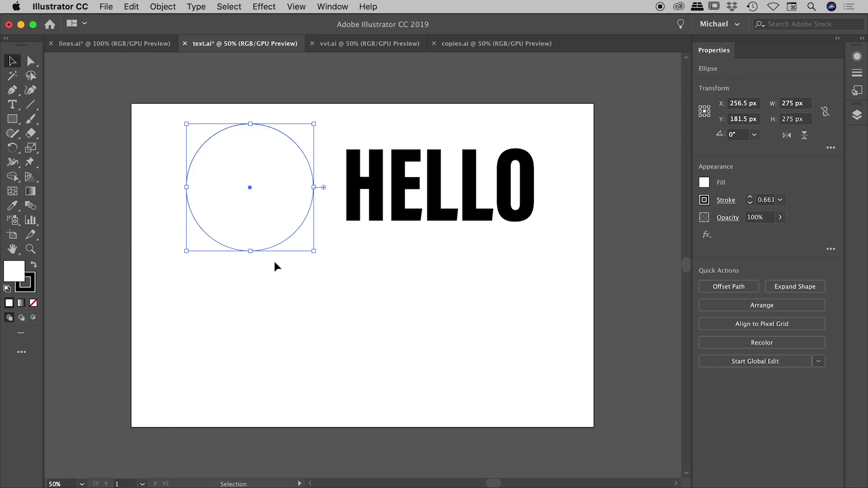
# Envelope HELLO into the circle with Make with Top Object and drag it to the artboard centre
pyautogui.moveTo(259, 87); pyautogui.dragTo(456, 237)
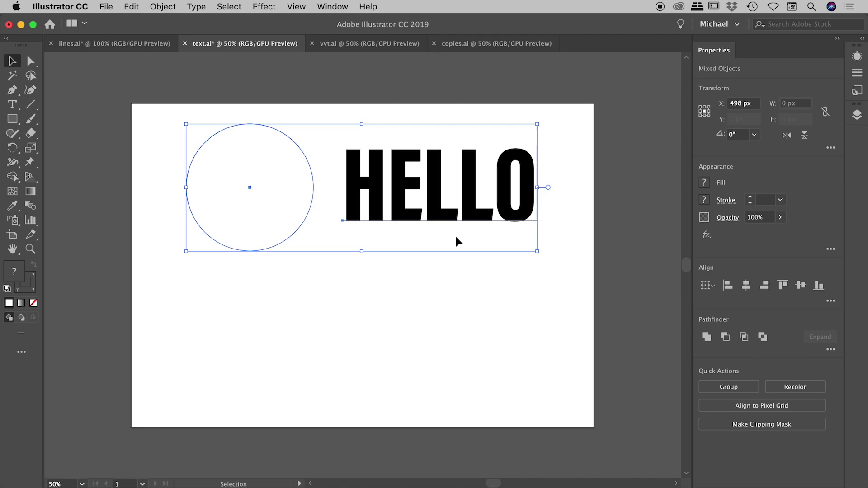
pyautogui.click(163, 6)
pyautogui.moveTo(216, 316)
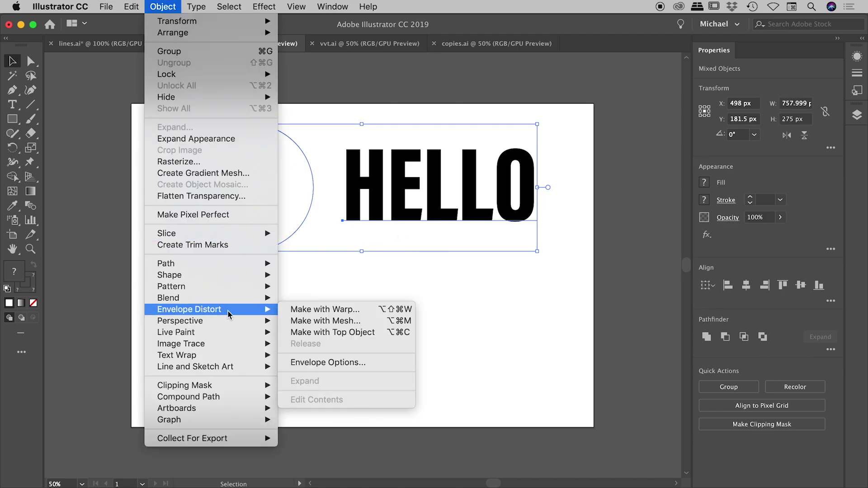
pyautogui.click(381, 333)
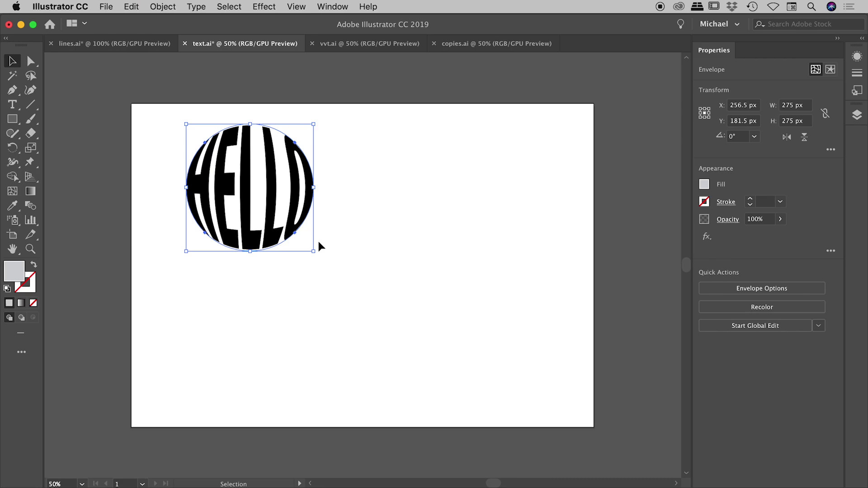
pyautogui.moveTo(272, 187); pyautogui.dragTo(357, 246)
pyautogui.click(436, 189)
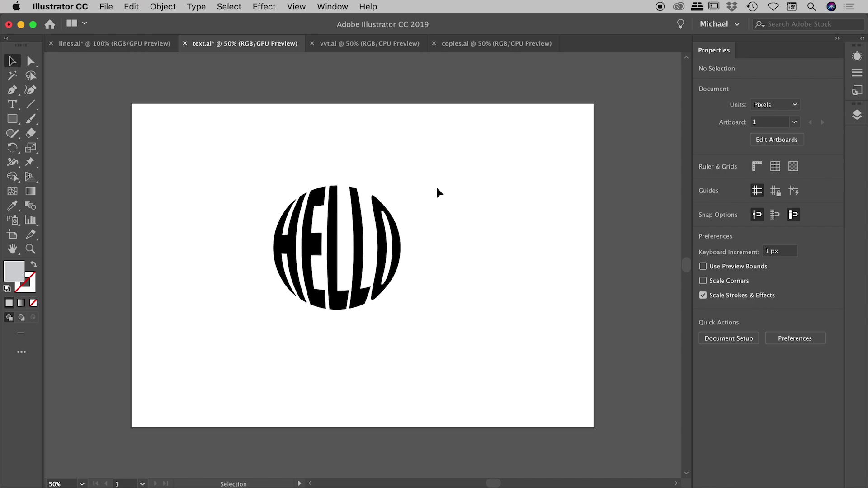
# Inside the circle envelope, retype HELLO as a three-letter name, then exit isolation mode
pyautogui.doubleClick(343, 243)
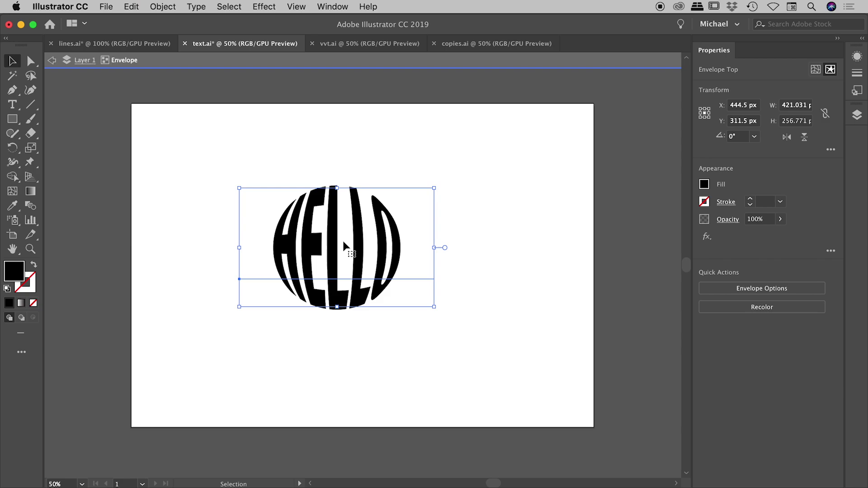
pyautogui.doubleClick(343, 239)
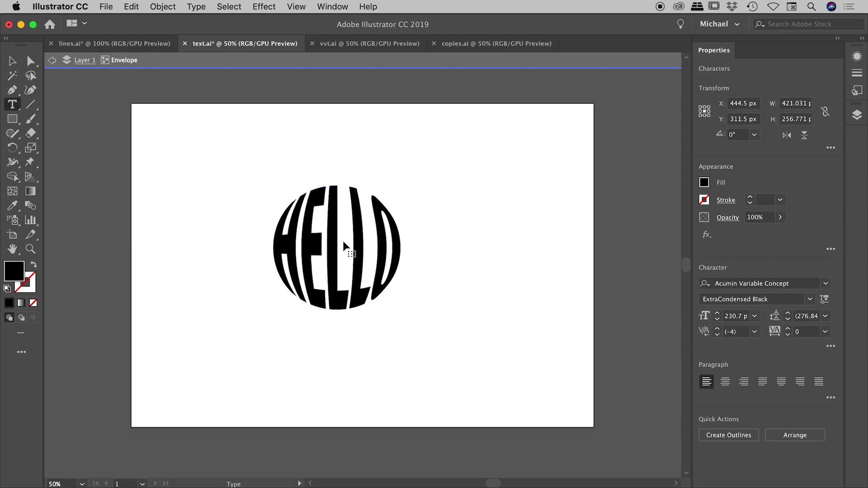
pyautogui.press('super+a')
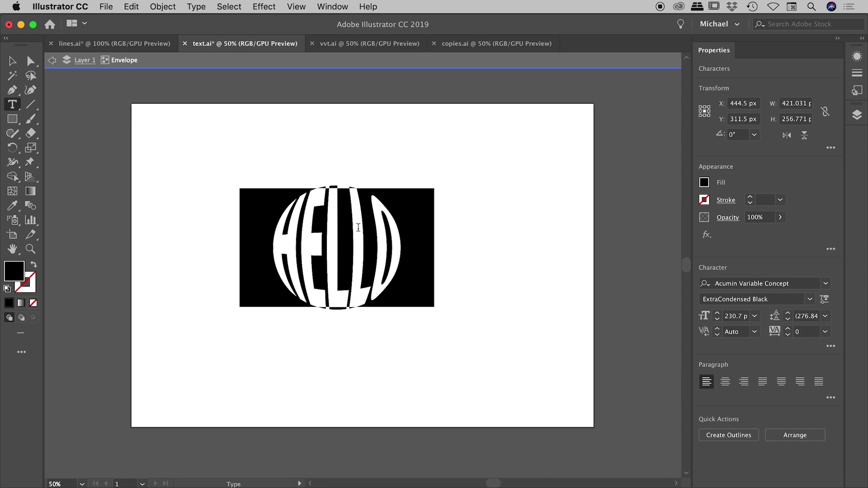
pyautogui.write('MICHAEL')
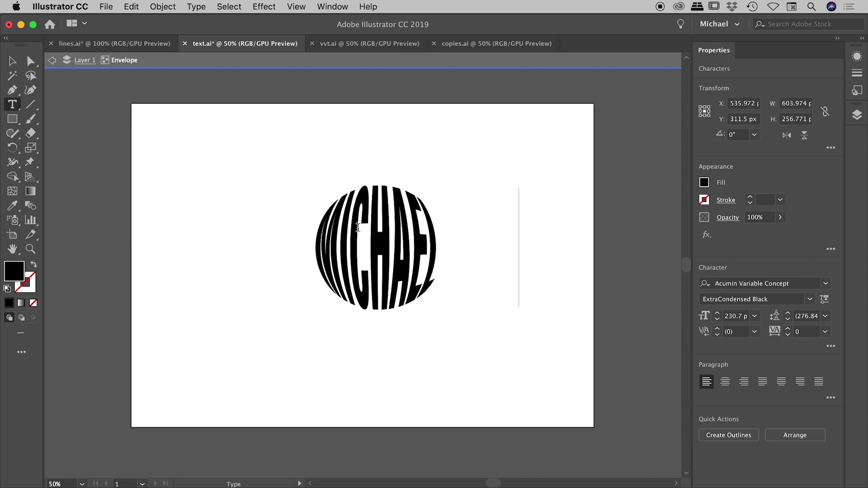
pyautogui.press('super+a')
pyautogui.write('BOB')
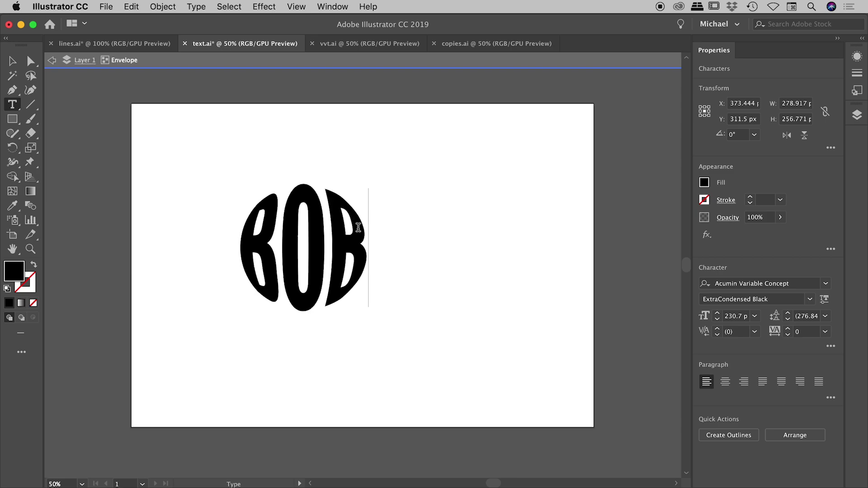
pyautogui.click(12, 61)
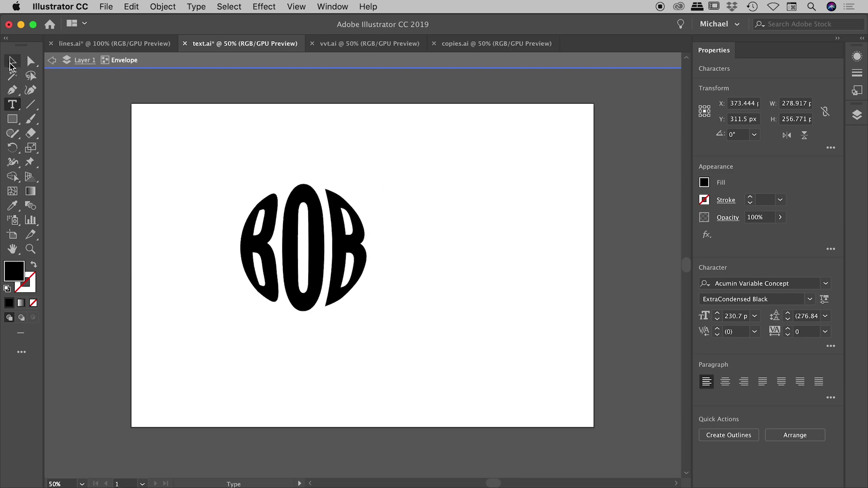
pyautogui.click(262, 118)
pyautogui.doubleClick(317, 121)
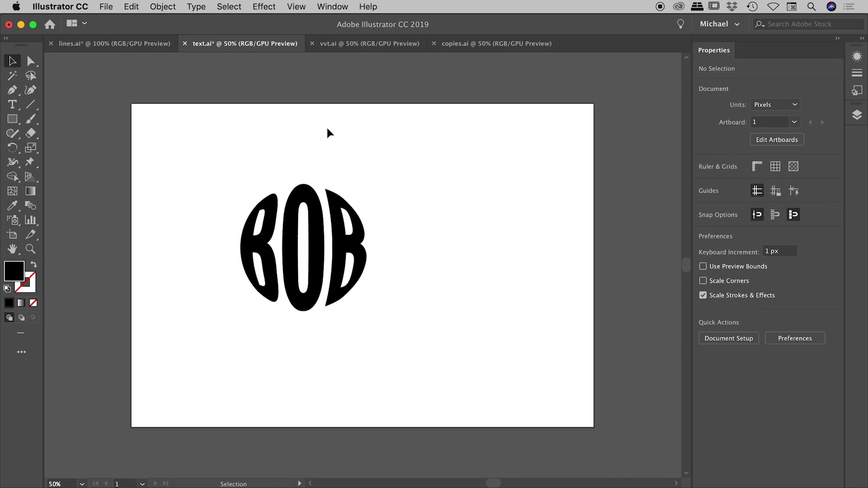
# Preview Envelope Options fidelity at 55 and 73, then cancel without changes
pyautogui.click(331, 253)
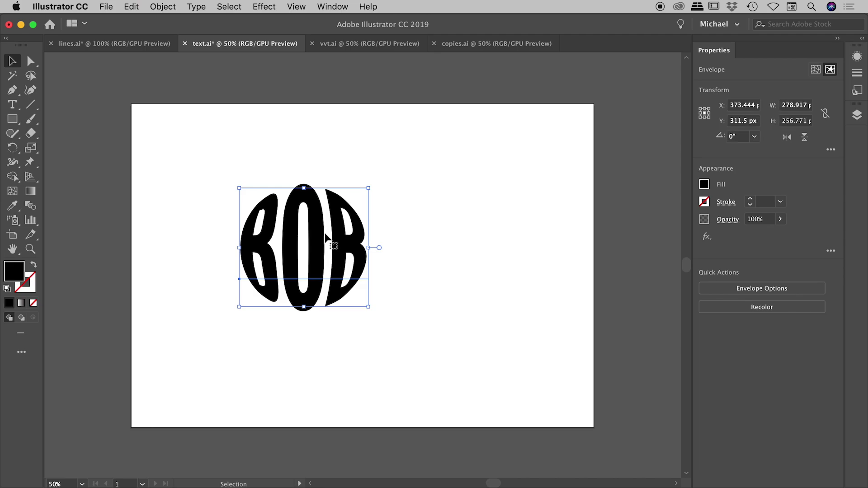
pyautogui.click(164, 7)
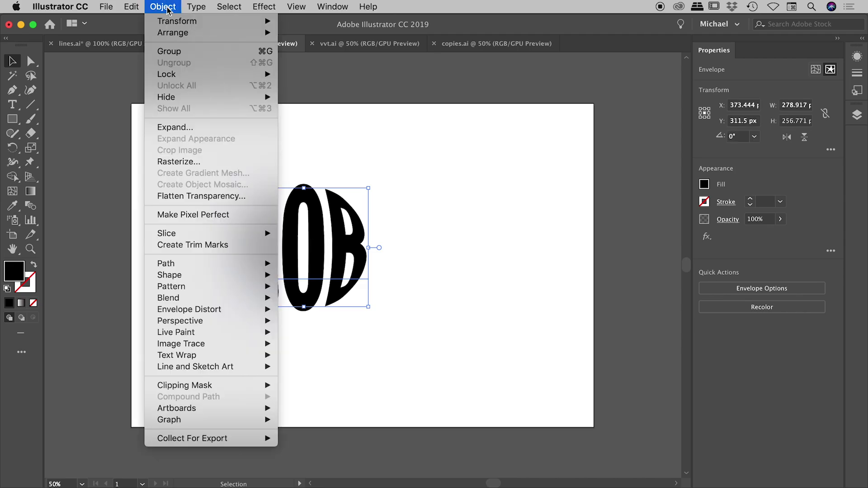
pyautogui.moveTo(222, 317)
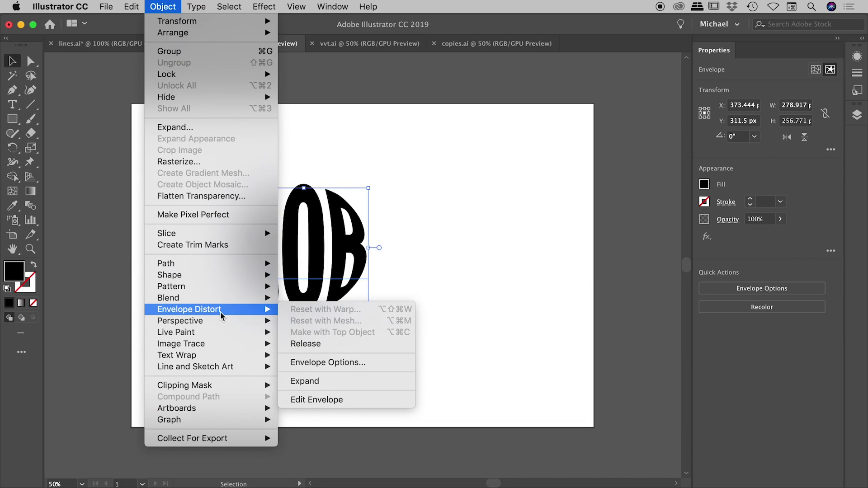
pyautogui.click(353, 362)
pyautogui.moveTo(630, 141); pyautogui.dragTo(482, 104)
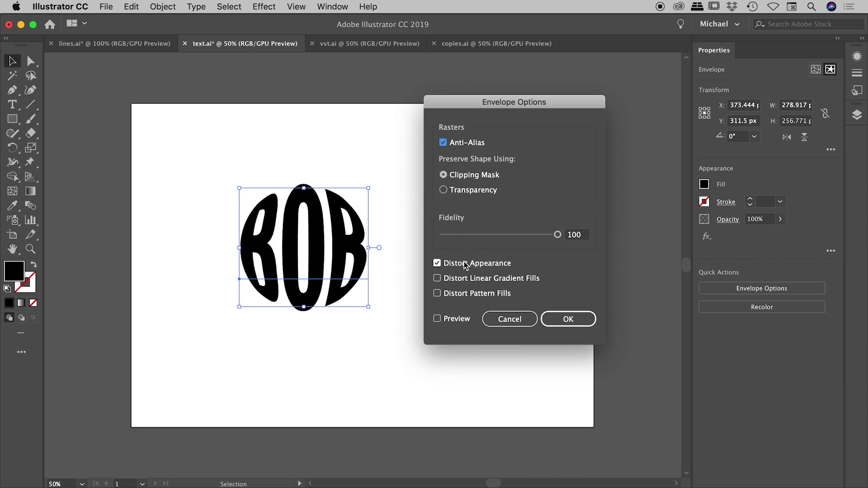
pyautogui.click(470, 319)
pyautogui.moveTo(562, 242); pyautogui.dragTo(445, 240)
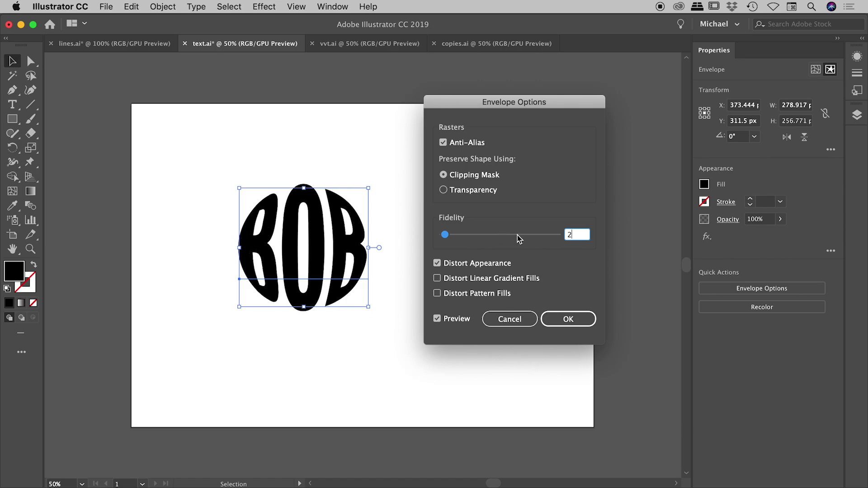
pyautogui.moveTo(518, 236); pyautogui.dragTo(527, 236)
pyautogui.click(516, 319)
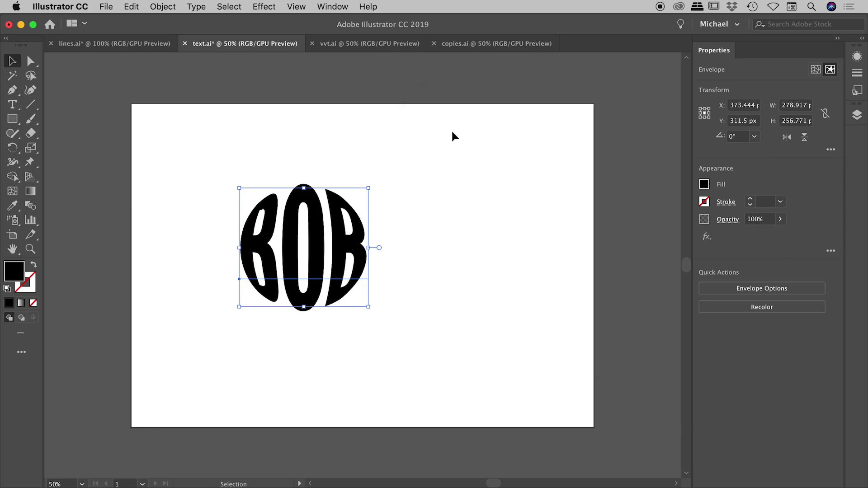
# Release the name text from its envelope, move the circle right, and switch to vvt.ai
pyautogui.click(171, 6)
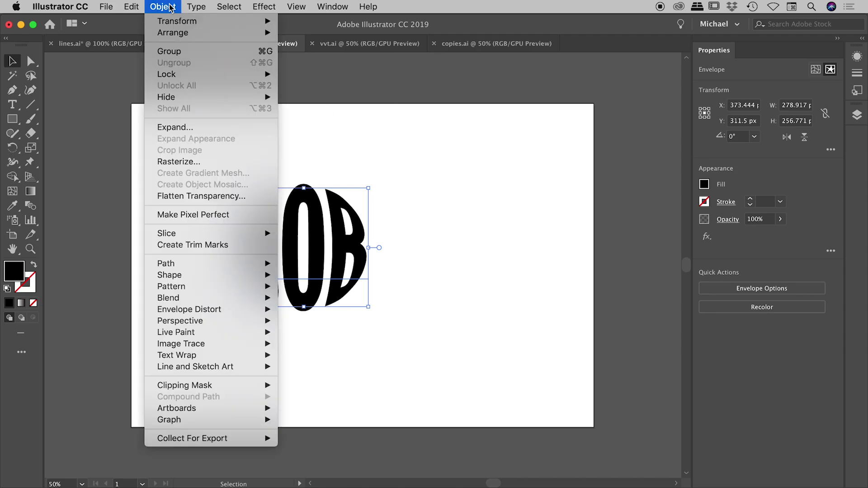
pyautogui.moveTo(199, 312)
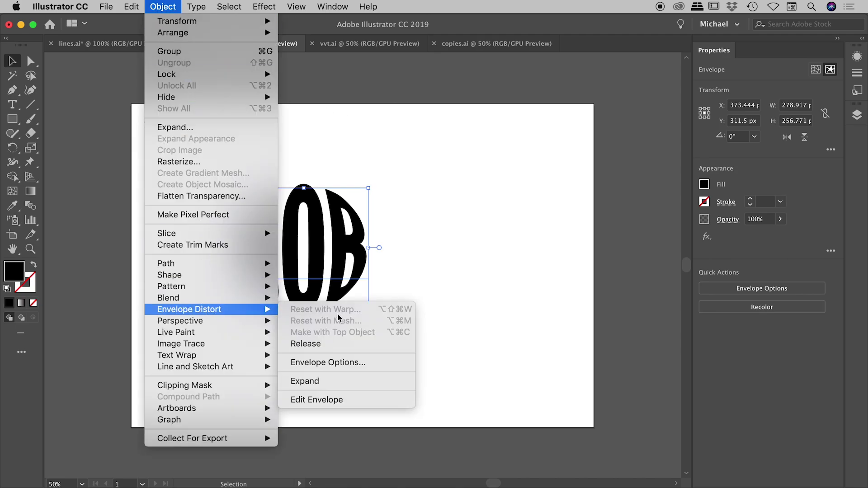
pyautogui.click(306, 343)
pyautogui.click(441, 217)
pyautogui.moveTo(294, 232); pyautogui.dragTo(489, 258)
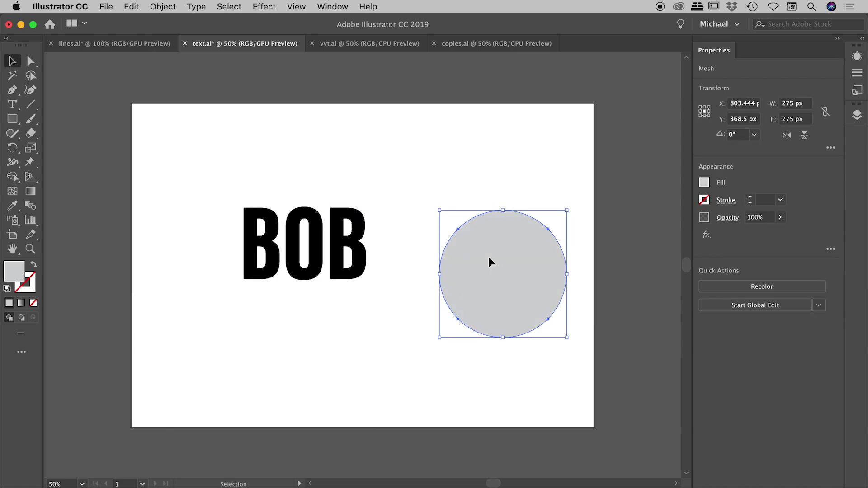
pyautogui.click(375, 43)
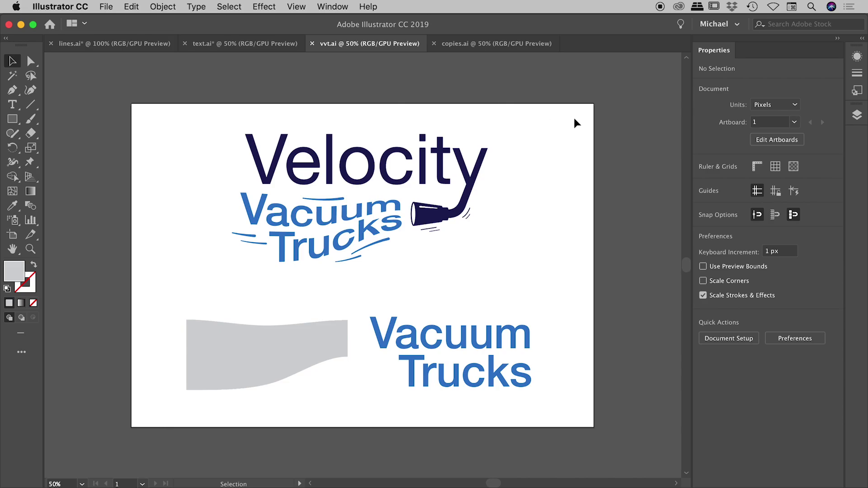
# Inspect the Velocity Vacuum Trucks logo and lower text by selecting and deselecting them
pyautogui.moveTo(574, 115); pyautogui.dragTo(273, 239)
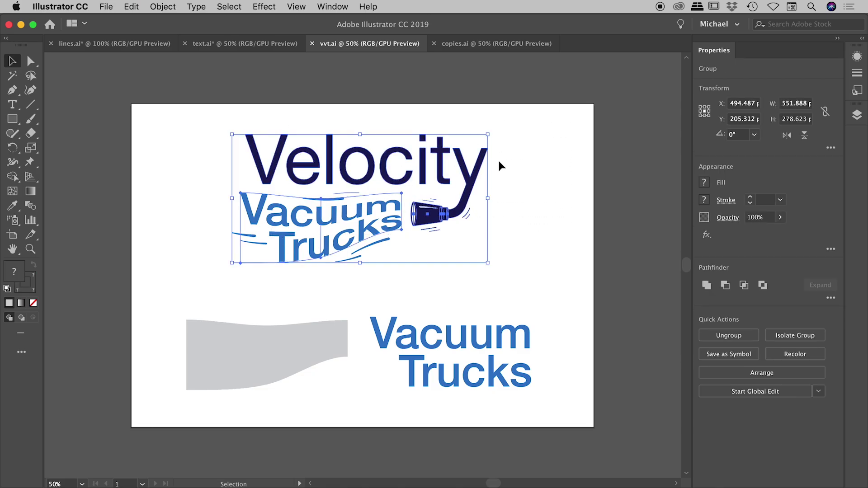
pyautogui.click(547, 160)
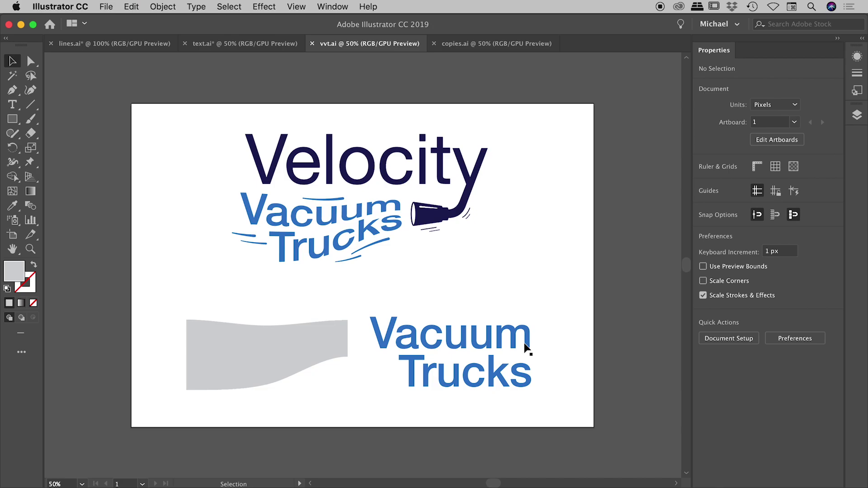
pyautogui.moveTo(569, 322); pyautogui.dragTo(233, 384)
pyautogui.moveTo(561, 335); pyautogui.dragTo(439, 407)
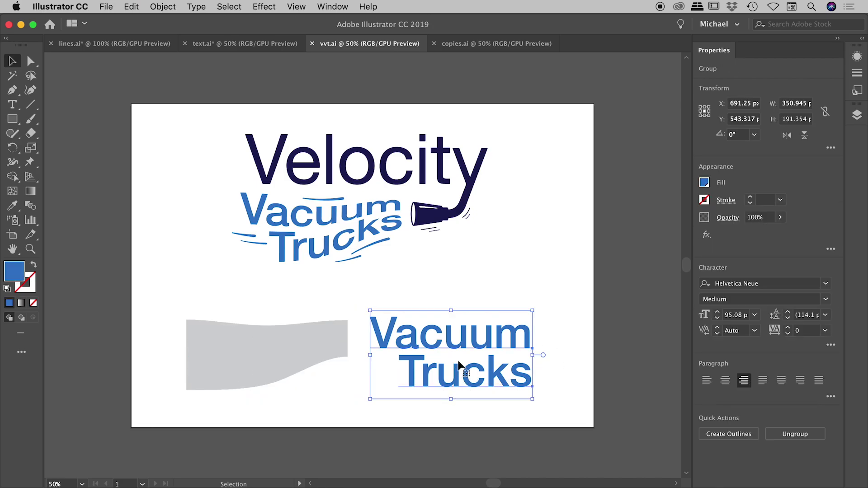
pyautogui.click(607, 362)
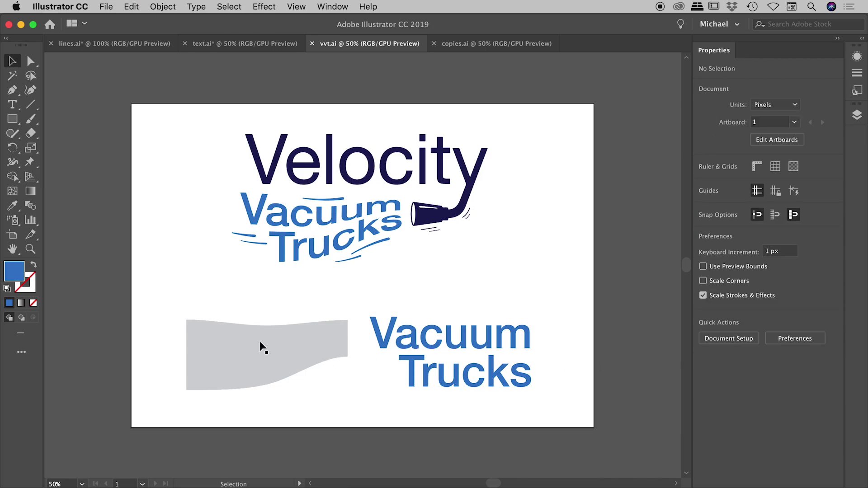
# Select the grey wave shape with the Vacuum Trucks text and apply Make with Top Object
pyautogui.moveTo(143, 324); pyautogui.dragTo(514, 399)
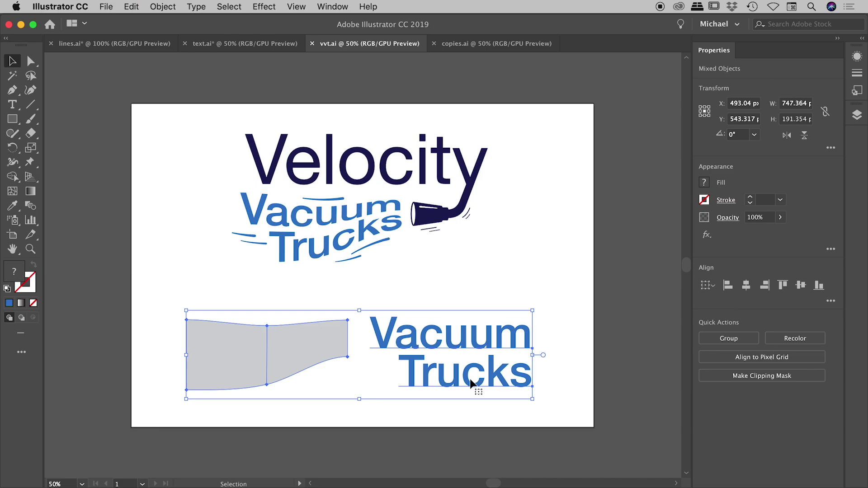
pyautogui.click(165, 7)
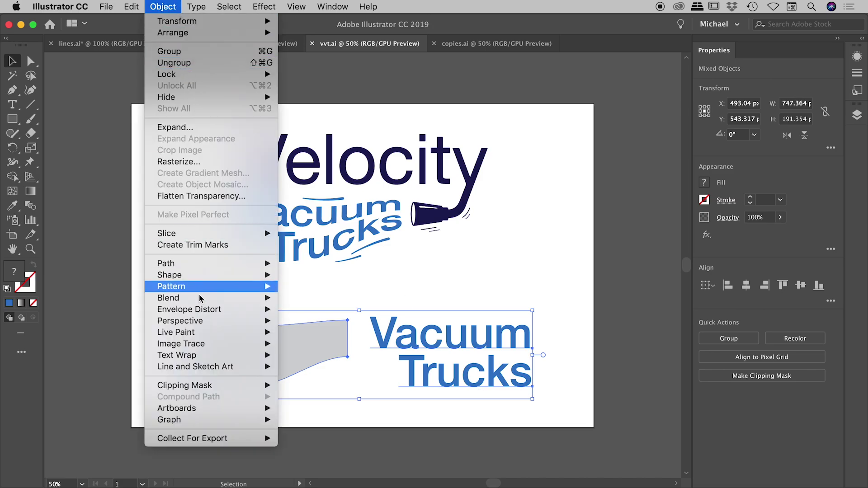
pyautogui.moveTo(202, 310)
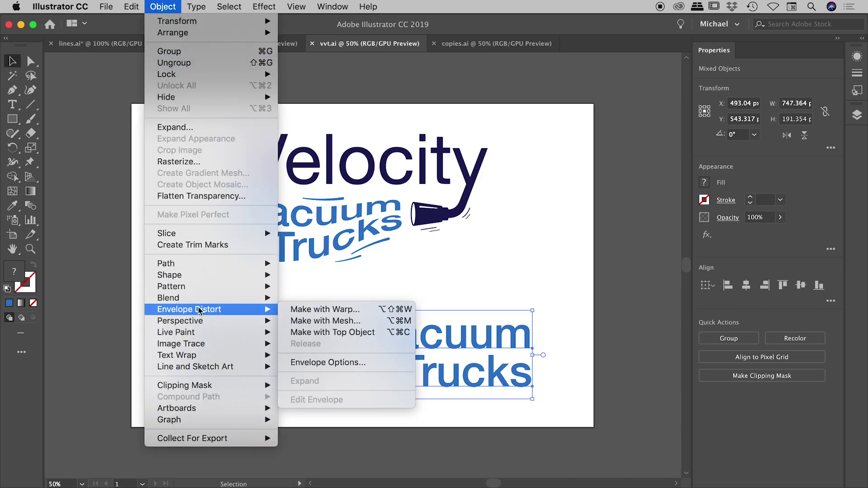
pyautogui.click(369, 334)
pyautogui.click(535, 323)
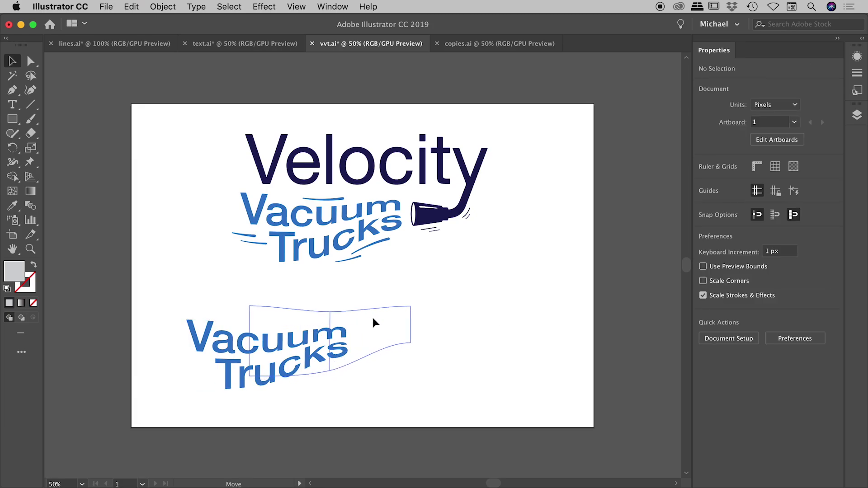
pyautogui.click(373, 318)
pyautogui.click(522, 342)
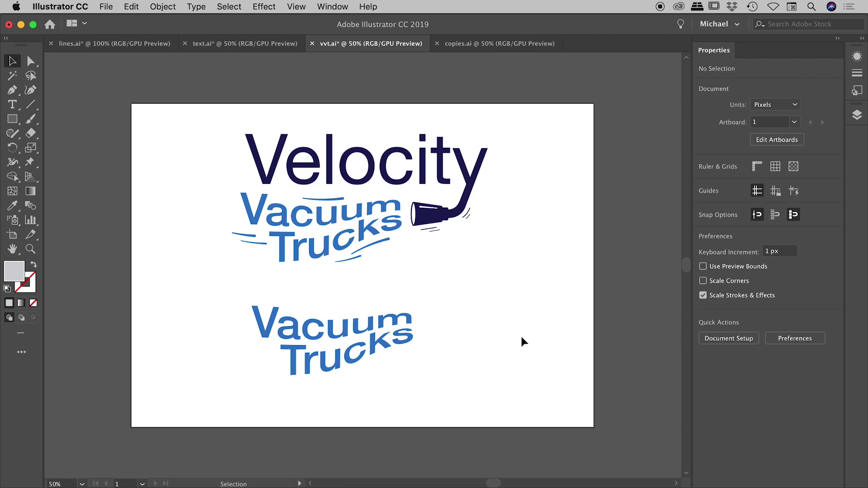
# In copies.ai, draw a long thin red rectangle near the top of the artboard
pyautogui.click(485, 43)
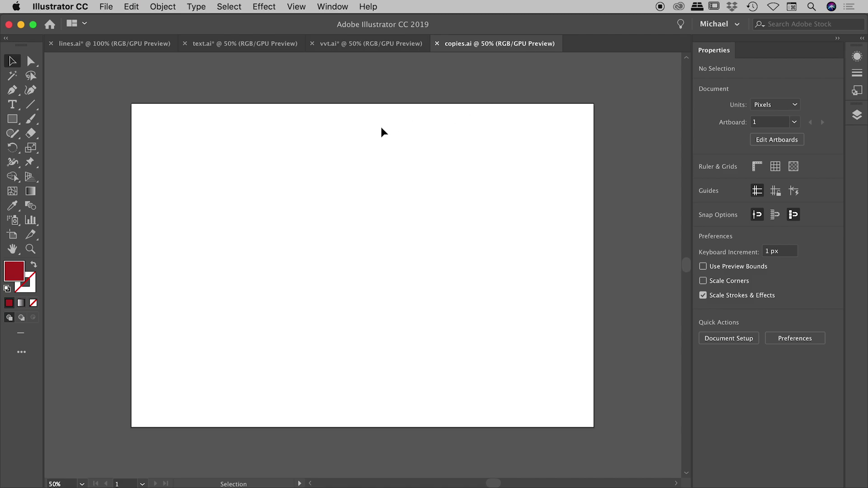
pyautogui.click(12, 119)
pyautogui.moveTo(204, 152)
pyautogui.mouseDown()
pyautogui.moveTo(310, 149)
pyautogui.moveTo(513, 166)
pyautogui.mouseUp()
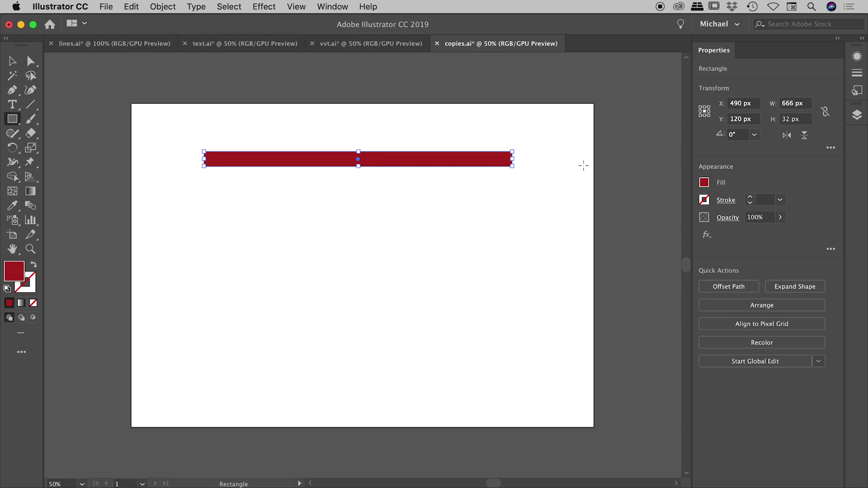
# Apply a Transform effect to the bar with 53 px vertical move and 10 copies
pyautogui.click(264, 6)
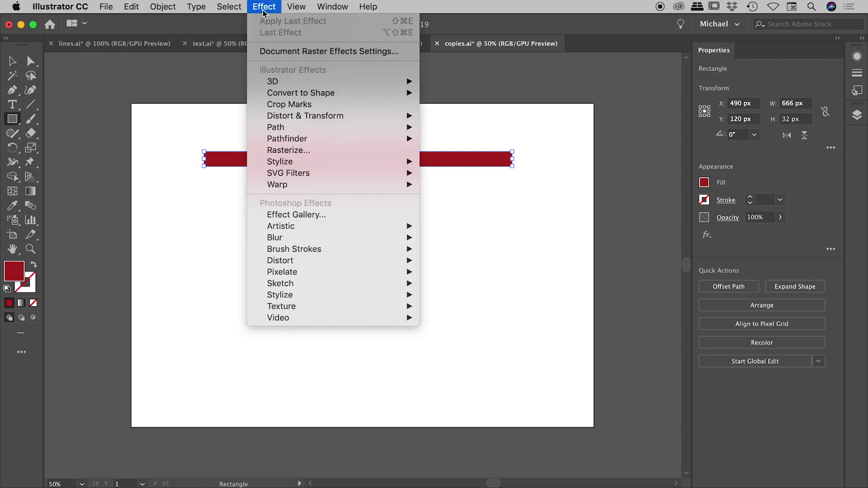
pyautogui.moveTo(295, 117)
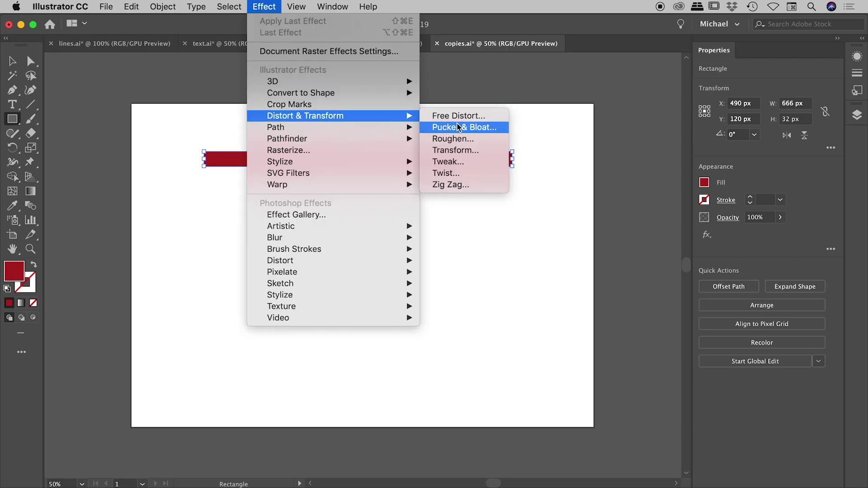
pyautogui.click(465, 149)
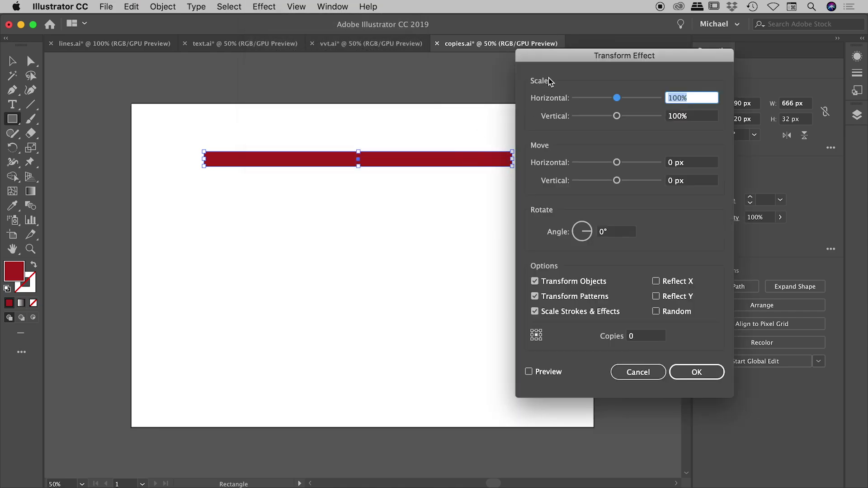
pyautogui.click(529, 372)
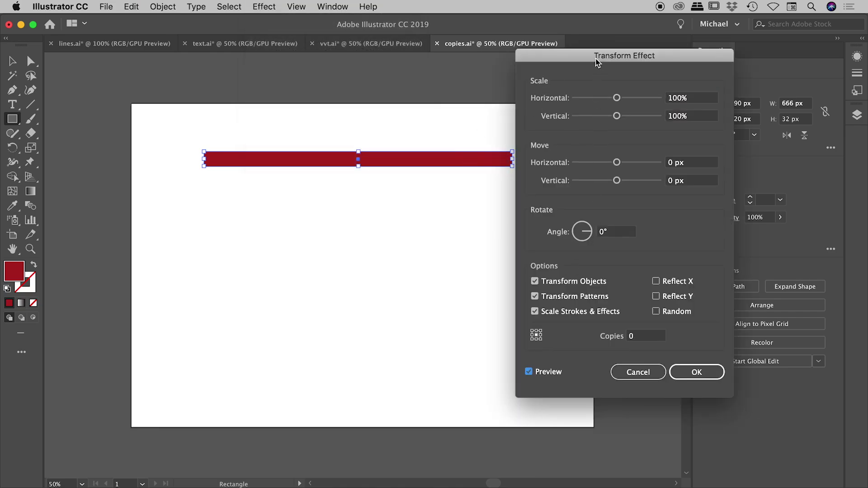
pyautogui.moveTo(597, 63); pyautogui.dragTo(637, 53)
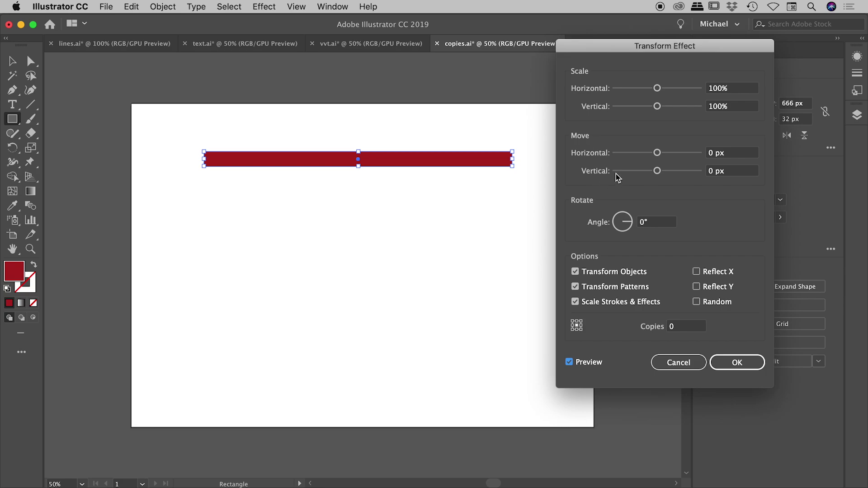
pyautogui.moveTo(657, 171); pyautogui.dragTo(679, 173)
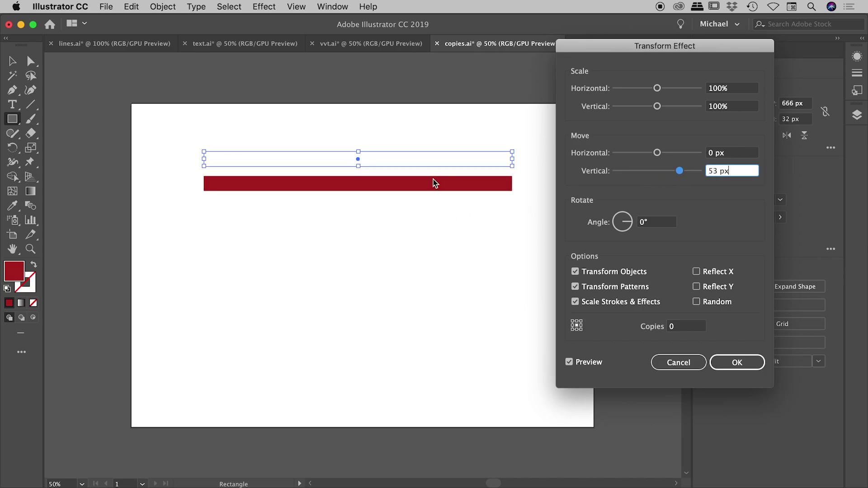
pyautogui.click(676, 327)
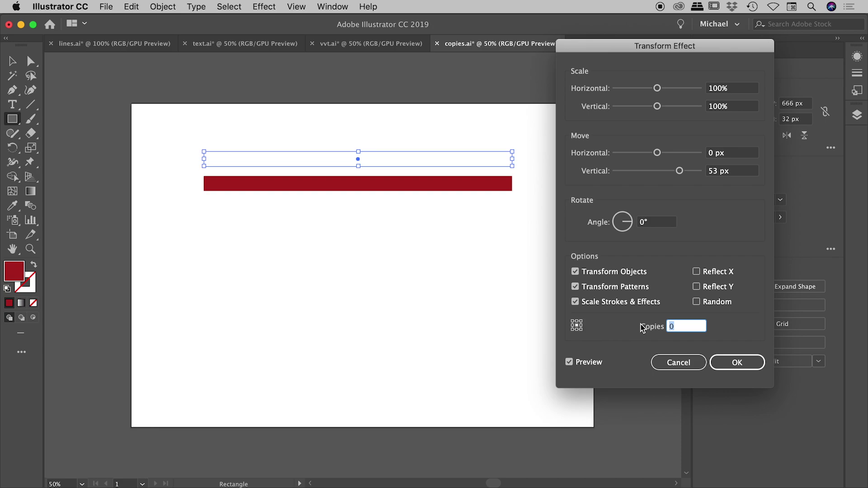
pyautogui.write('10')
pyautogui.press('Tab')
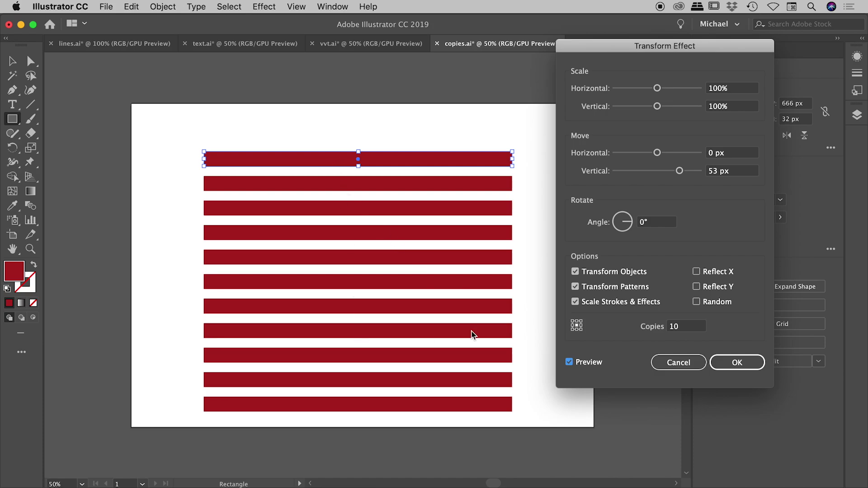
pyautogui.click(741, 362)
# Draw a large circle over the red stripes with the Ellipse tool
pyautogui.click(12, 60)
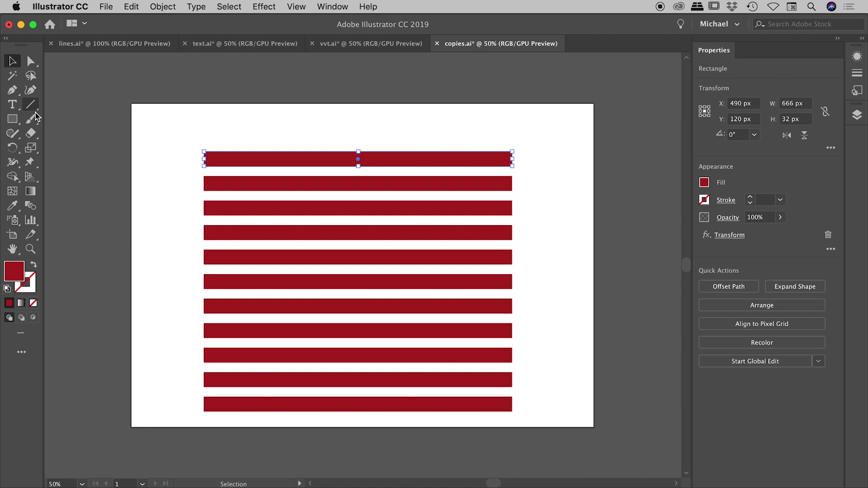
pyautogui.click(13, 119)
pyautogui.moveTo(13, 119); pyautogui.dragTo(55, 147)
pyautogui.moveTo(170, 120)
pyautogui.mouseDown()
pyautogui.moveTo(353, 326)
pyautogui.moveTo(387, 337)
pyautogui.mouseUp()
# Envelope the stripes into the circle with Make with Top Object and centre the sphere
pyautogui.click(13, 60)
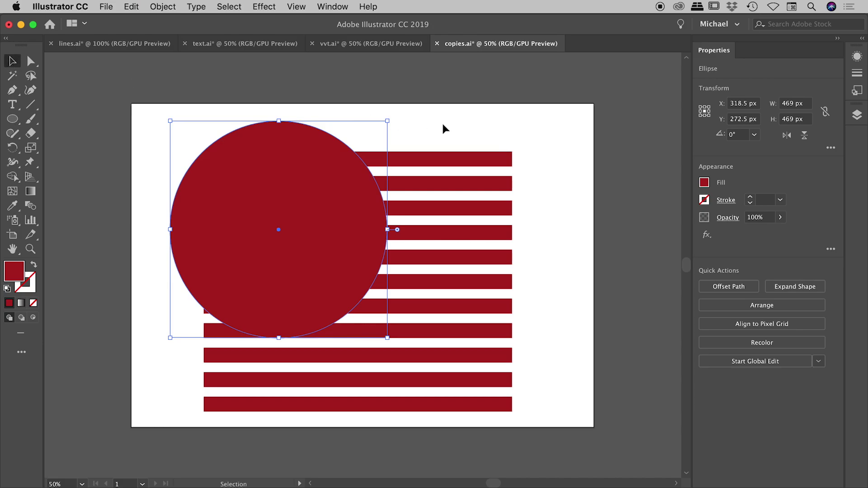
pyautogui.keyDown('shift'); pyautogui.click(446, 156); pyautogui.keyUp('shift')
pyautogui.click(162, 6)
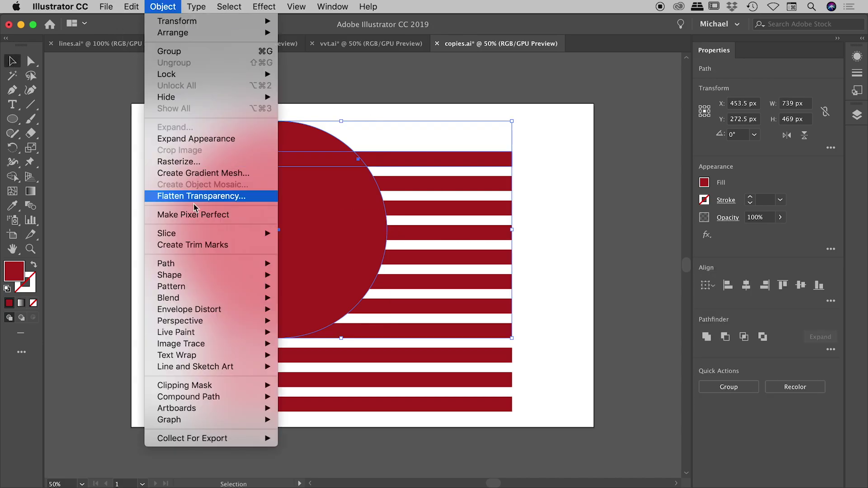
pyautogui.moveTo(201, 311)
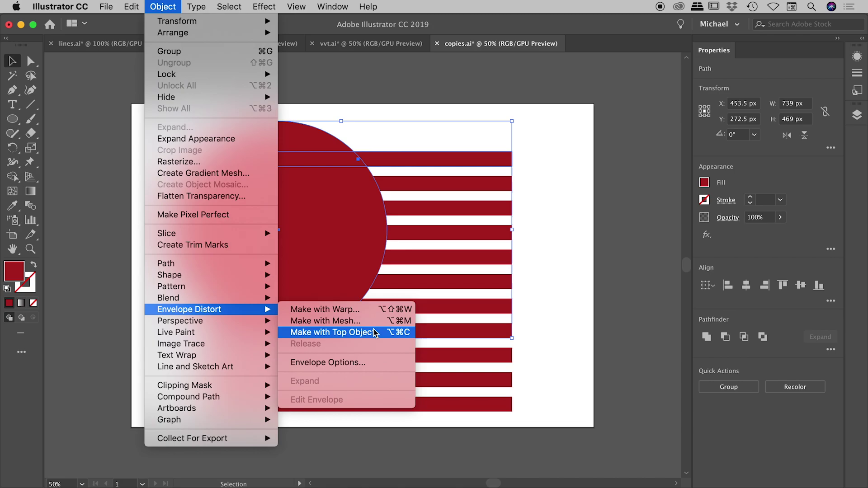
pyautogui.click(332, 333)
pyautogui.moveTo(300, 213); pyautogui.dragTo(384, 236)
pyautogui.click(514, 186)
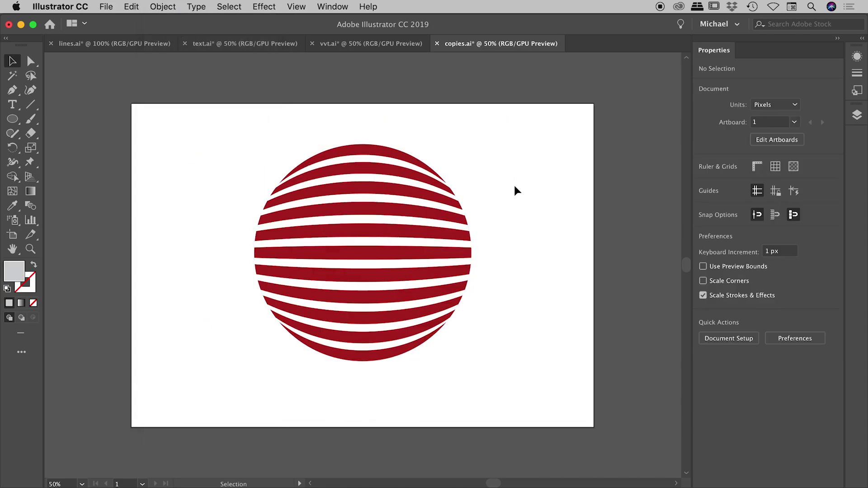